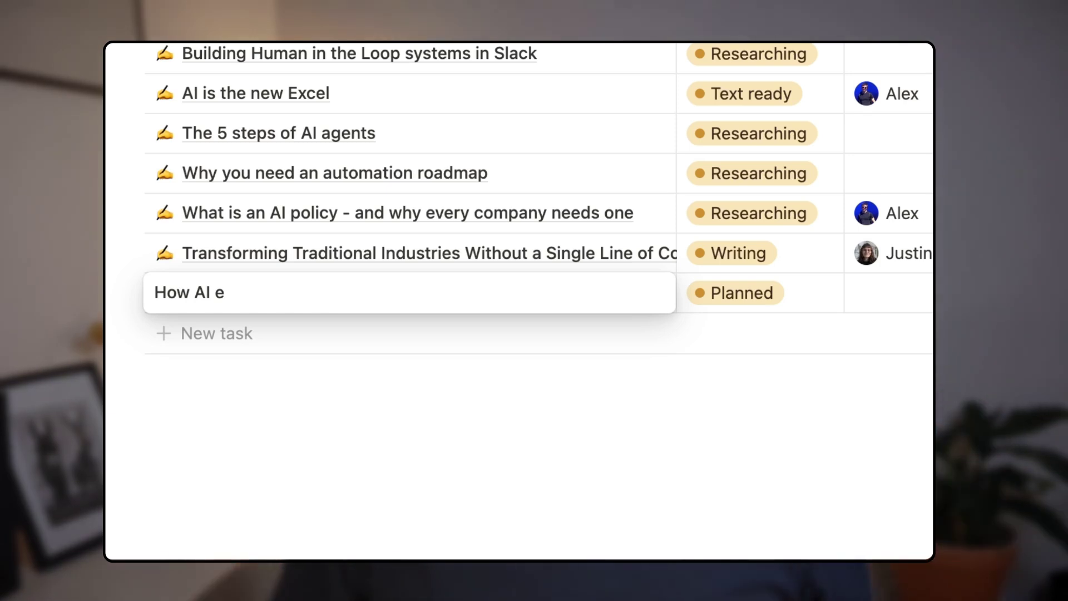
- Finish the article title, set its status to Researching, and scroll the Blog articles table
type("rs non-tech professional")
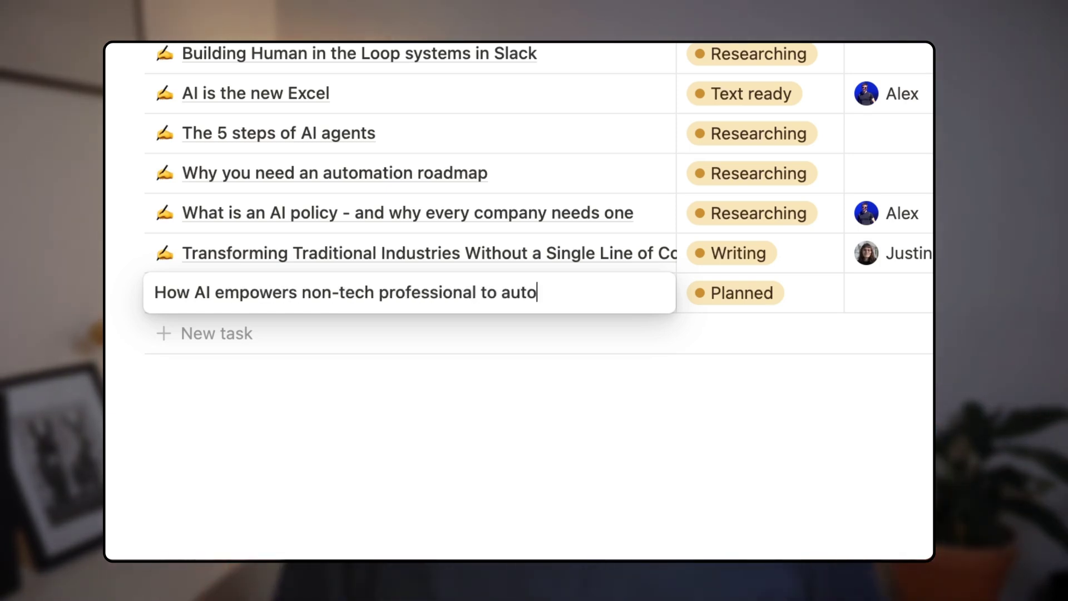
type("to auto")
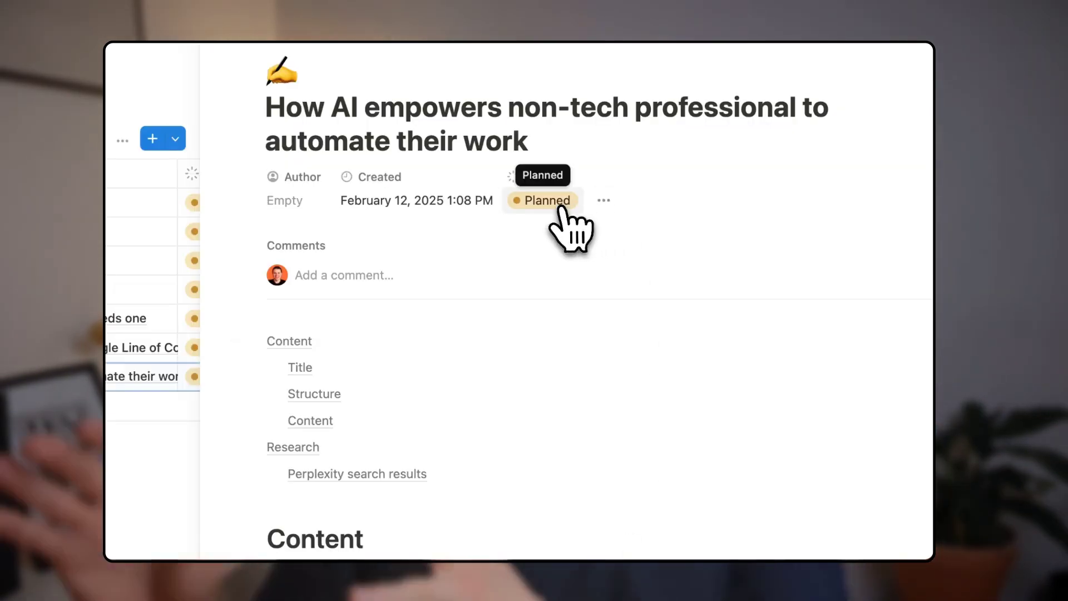
left_click(548, 202)
left_click(603, 345)
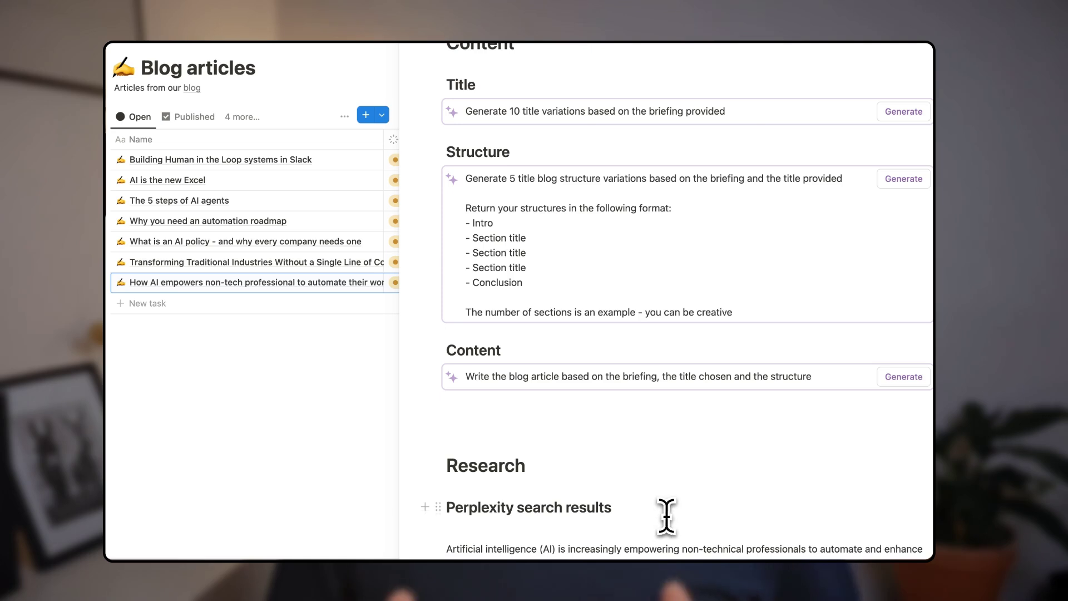
scroll(665, 508, "down", 4)
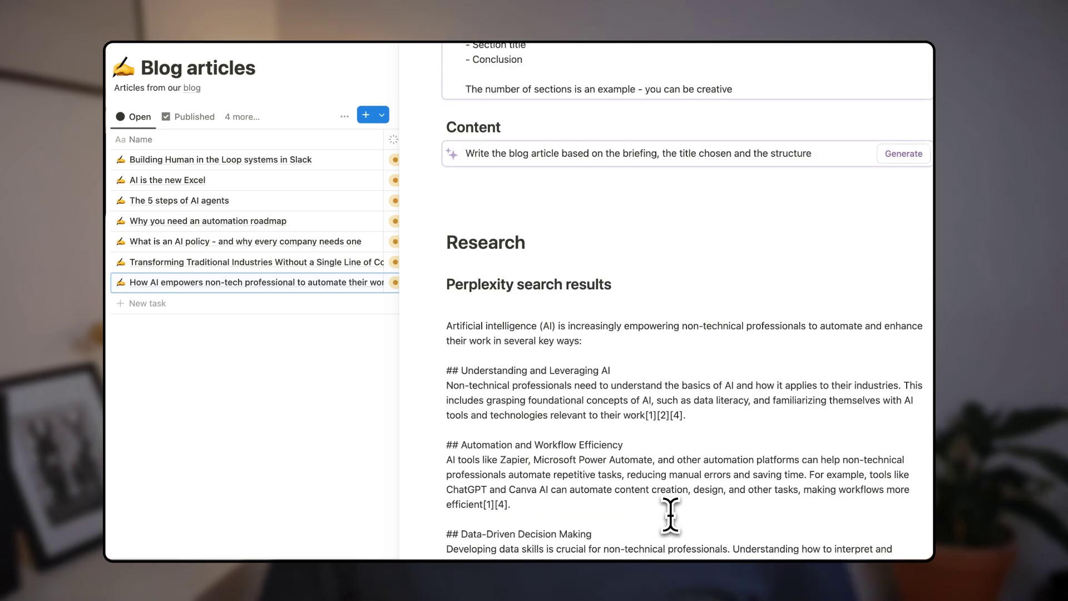
scroll(671, 515, "down", 3)
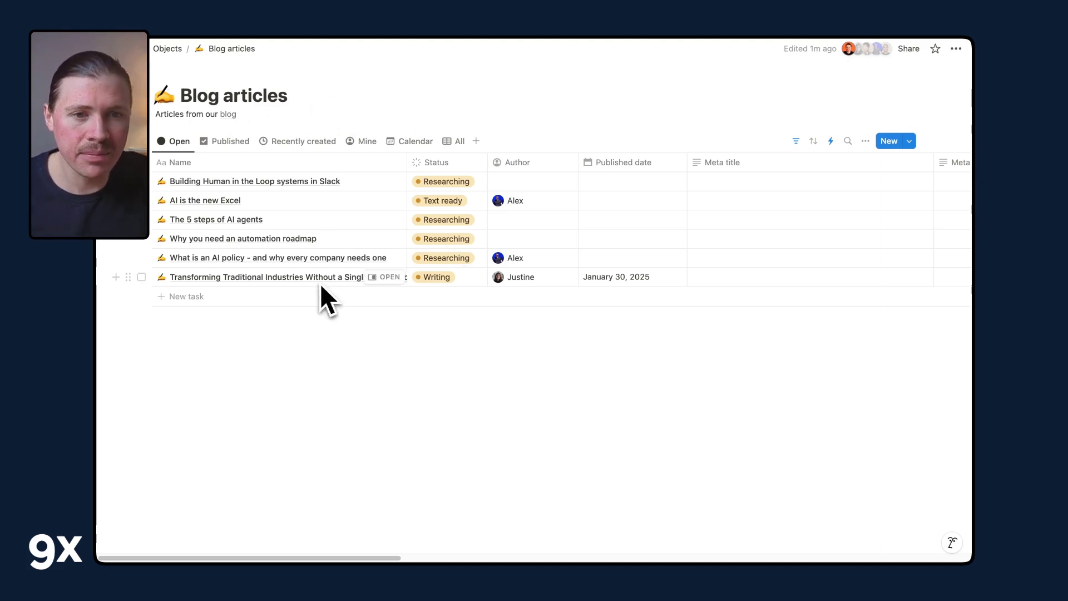
- Add a new article row titled 'How AI empowers non-tech professional to automate their work'
left_click(202, 305)
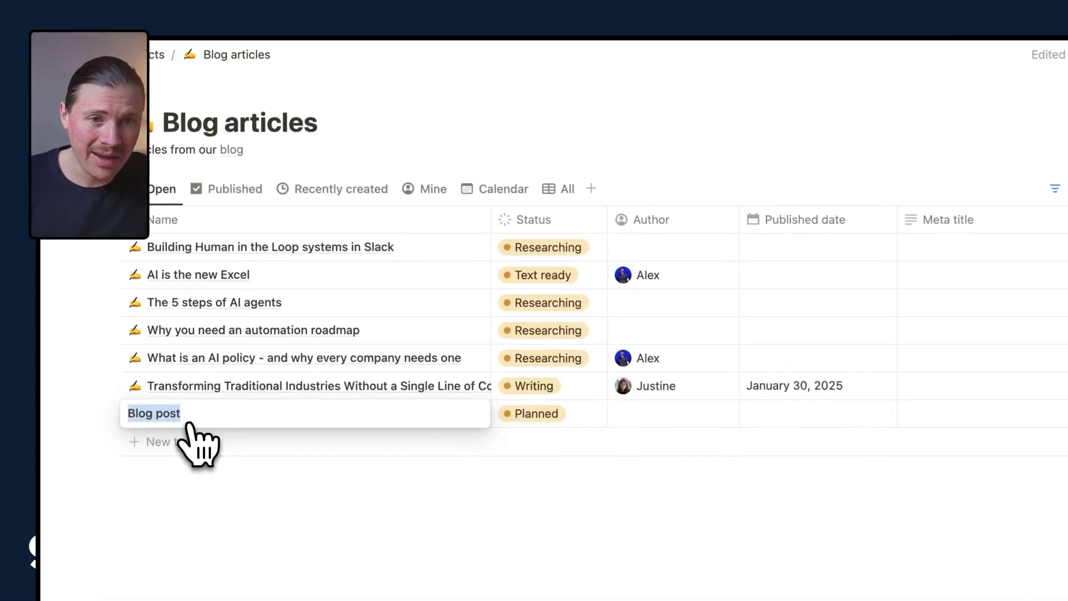
type("How")
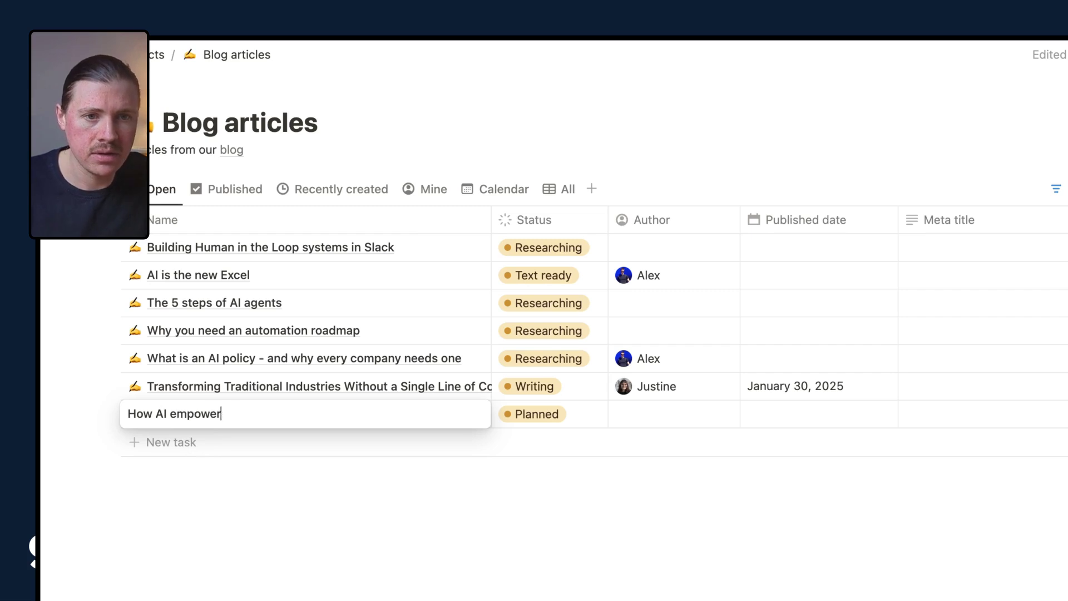
type("AI empowers non-tech professional to automate their work")
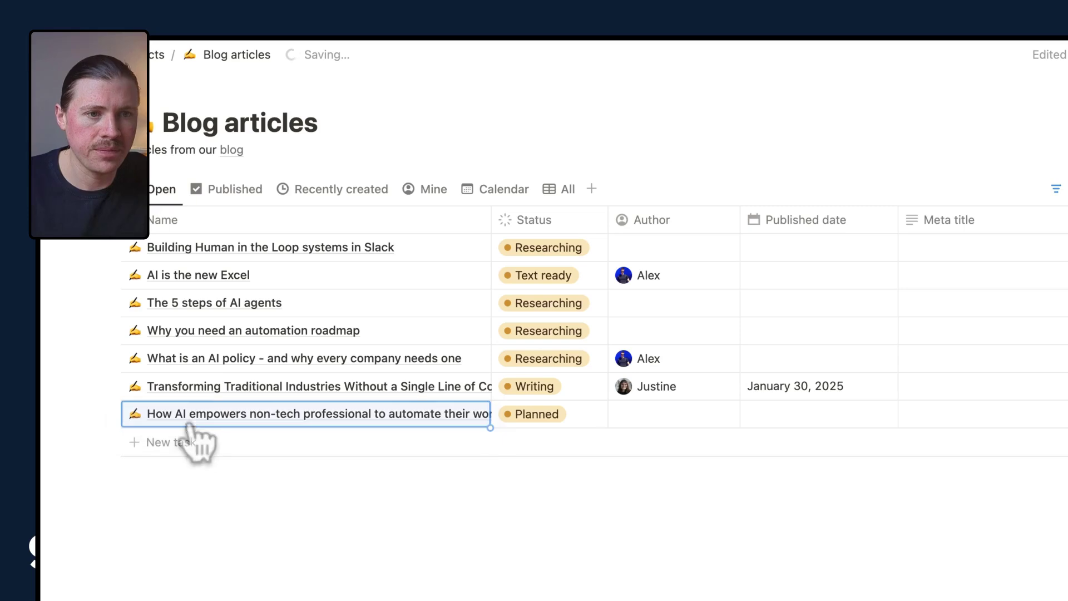
key("Return")
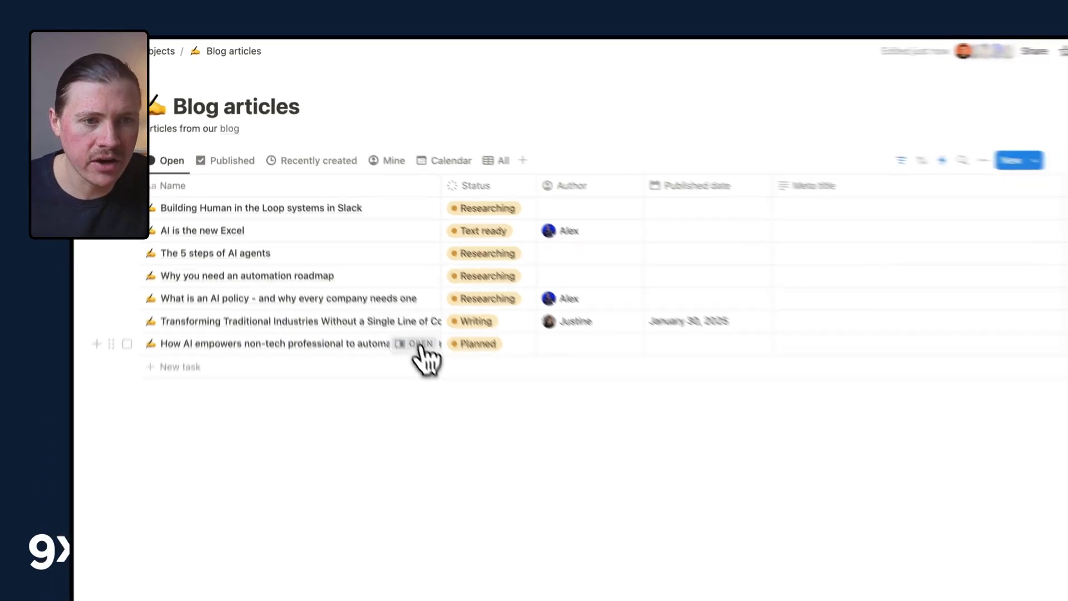
- Open the new article in side peek and scroll through its Content and Research sections
left_click(470, 417)
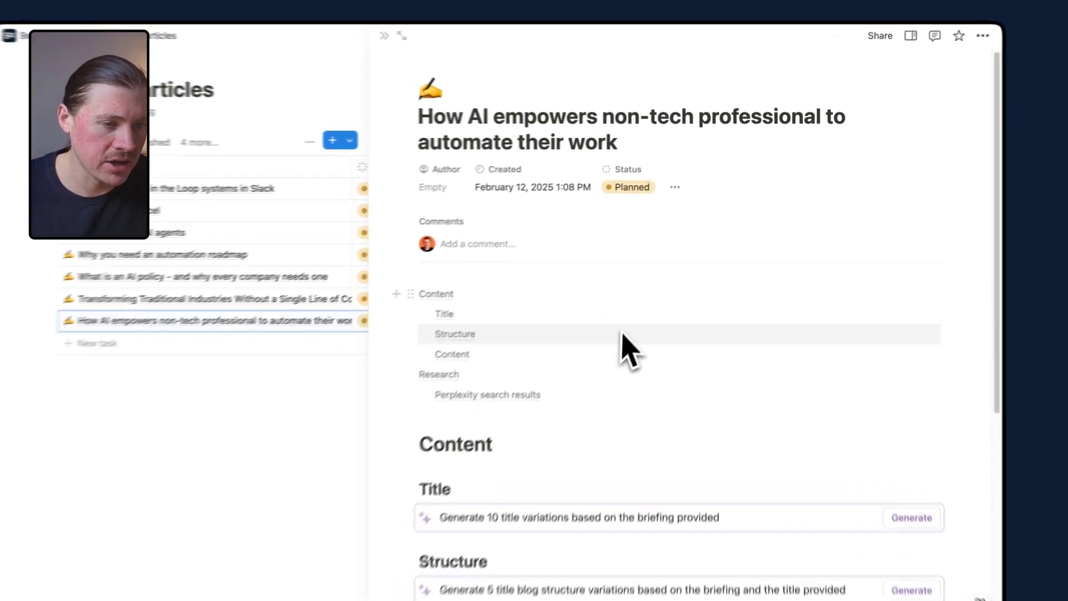
scroll(624, 336, "down", 5)
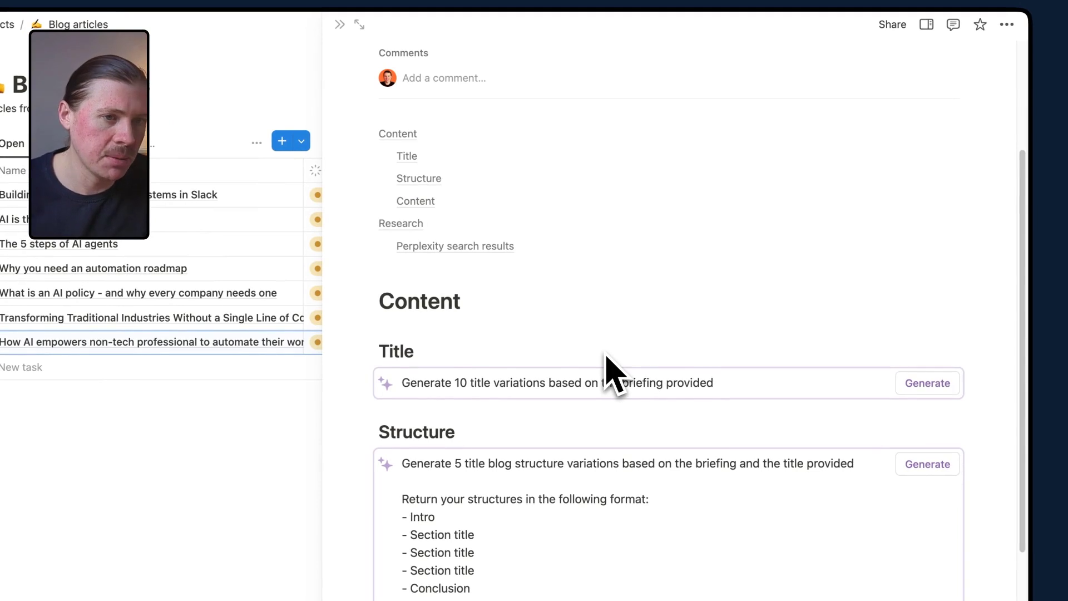
scroll(606, 358, "down", 5)
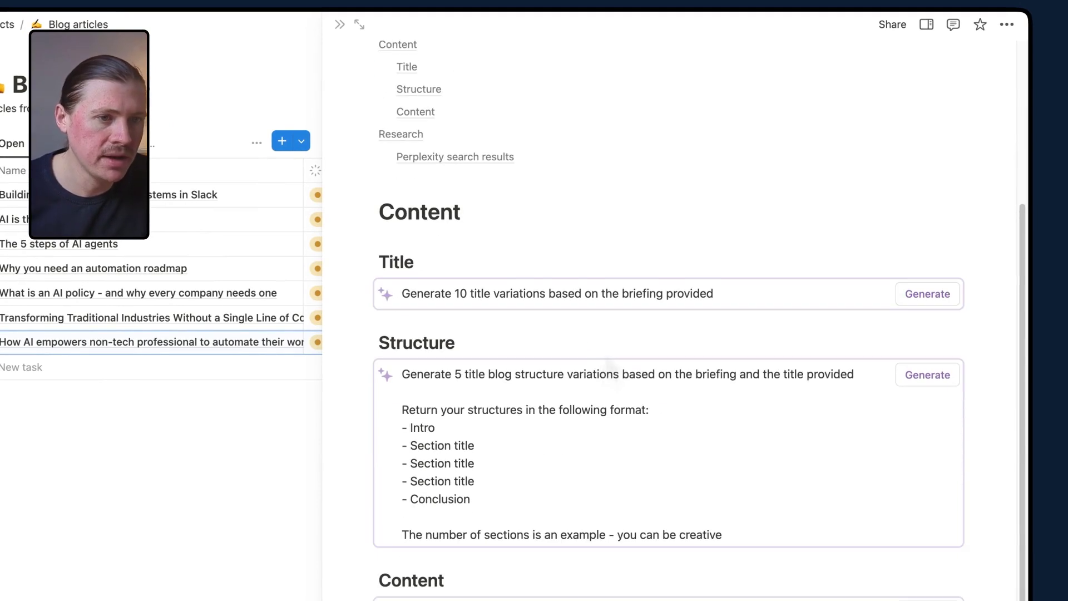
scroll(608, 334, "up", 3)
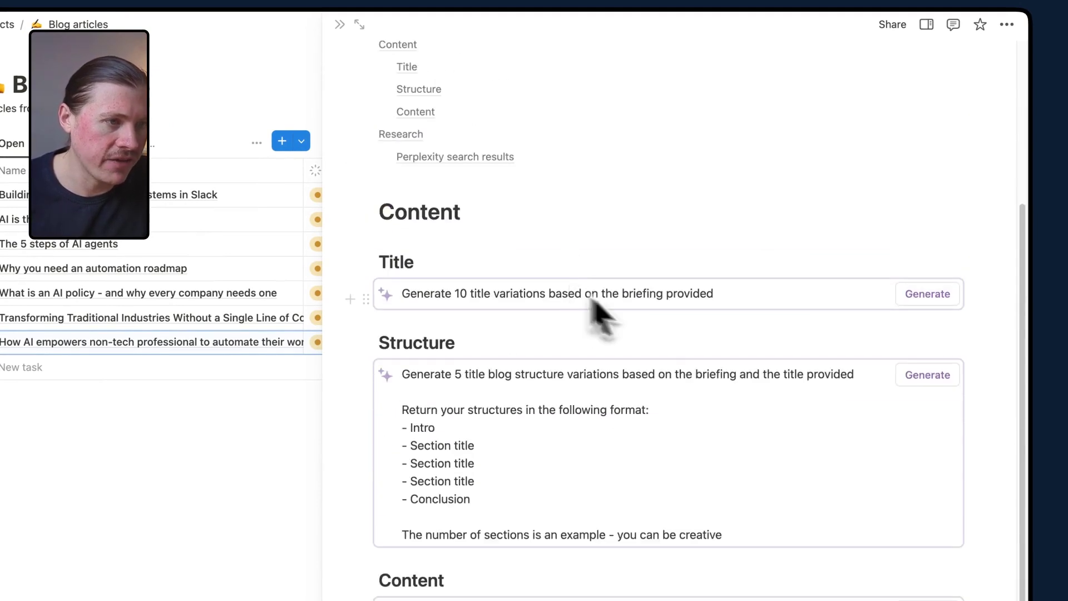
scroll(909, 318, "down", 3)
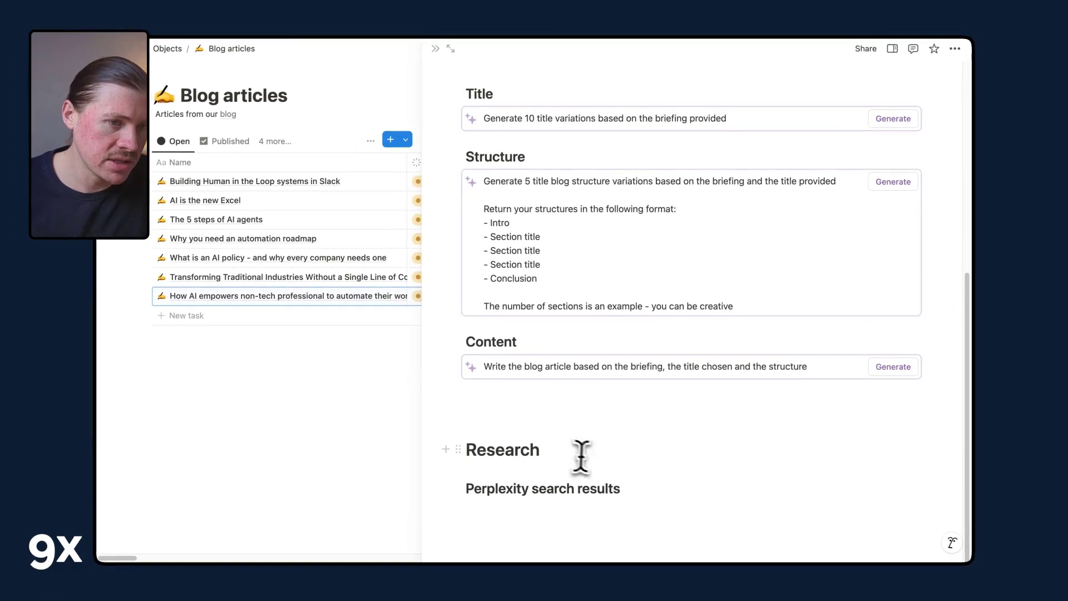
- Check the block type of the Perplexity search results heading and the empty line above Research
left_click_drag(639, 491, 486, 490)
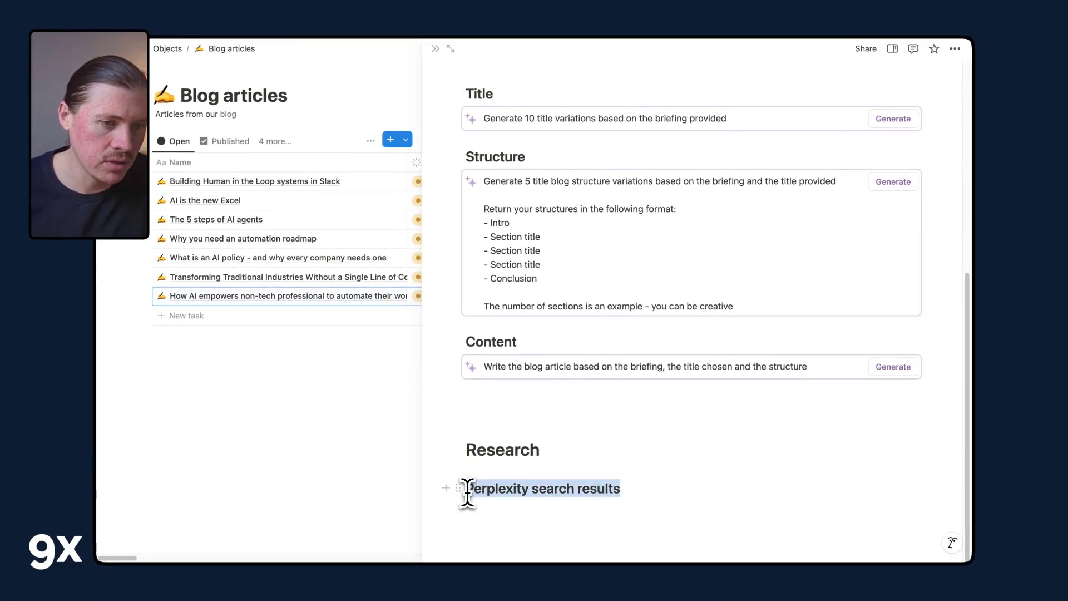
left_click(633, 462)
left_click(633, 462)
left_click(686, 418)
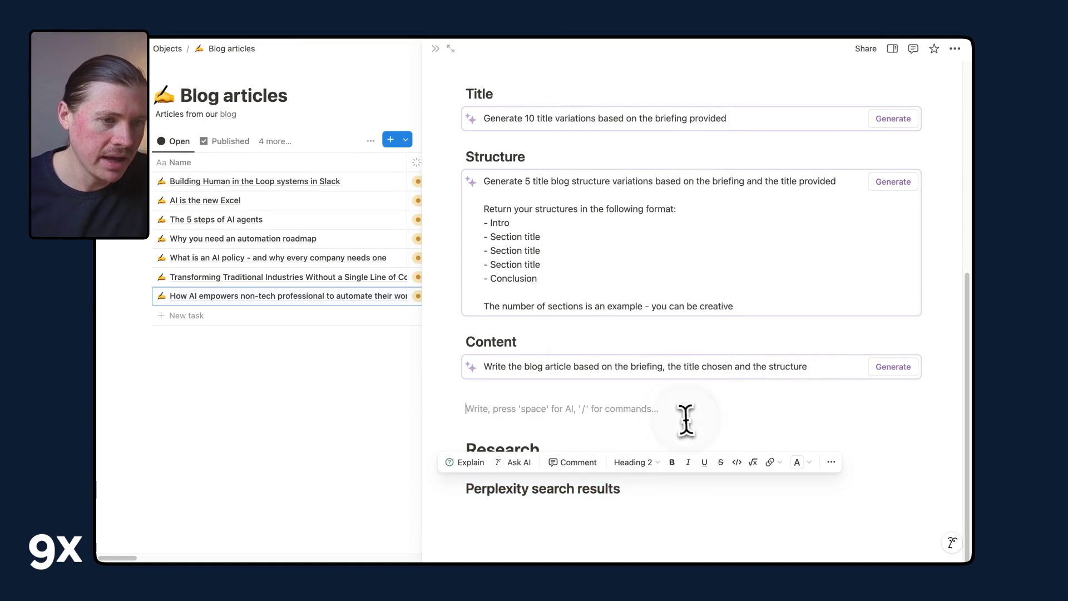
scroll(699, 466, "up", 6)
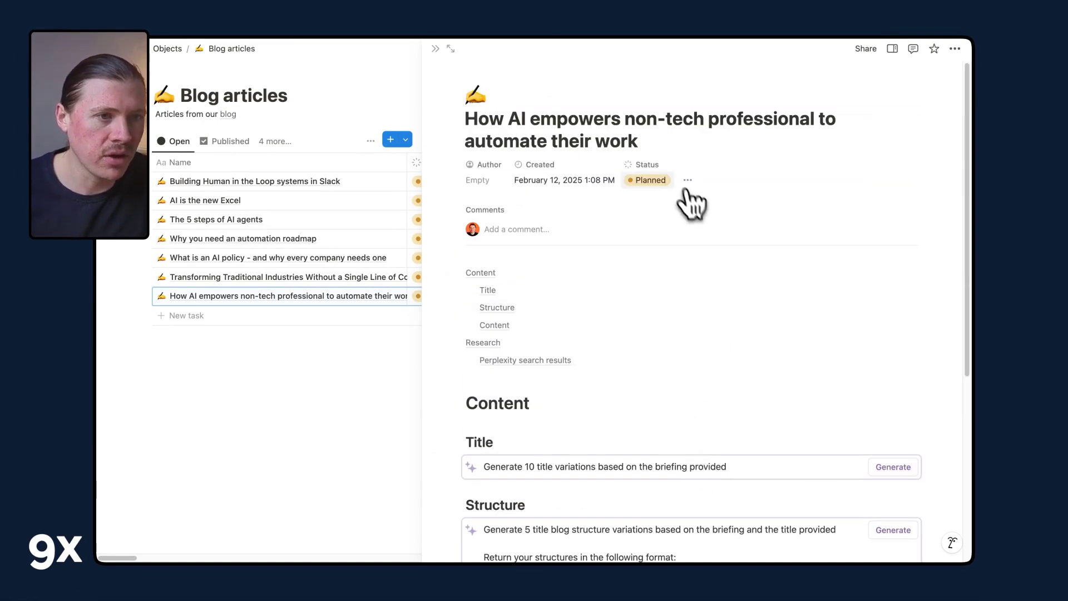
- Change the article's status from Planned to Researching and jump to its Research section
left_click(661, 186)
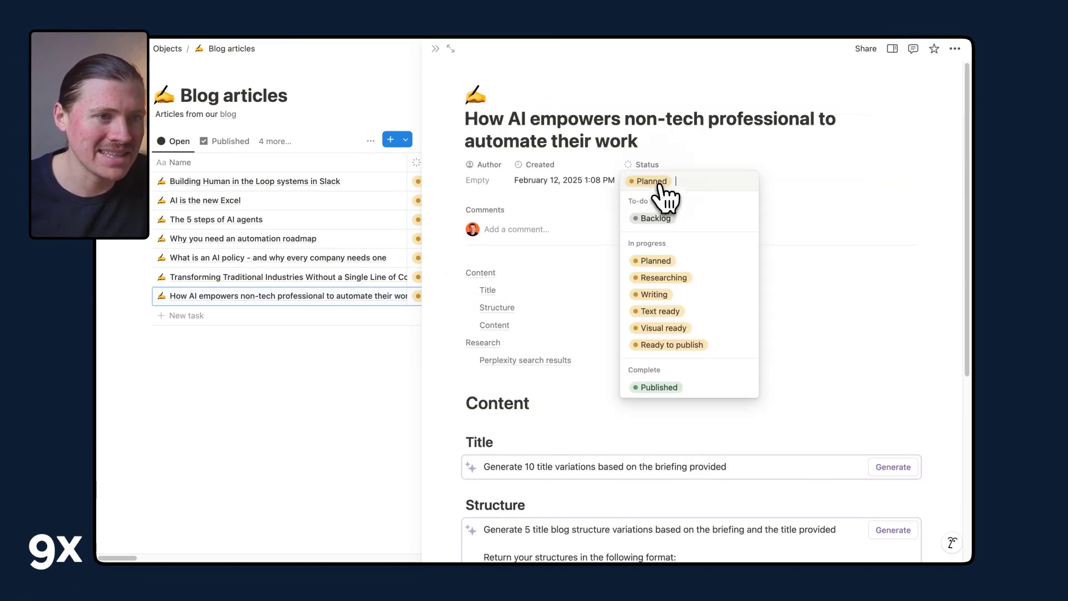
left_click(686, 277)
left_click(921, 342)
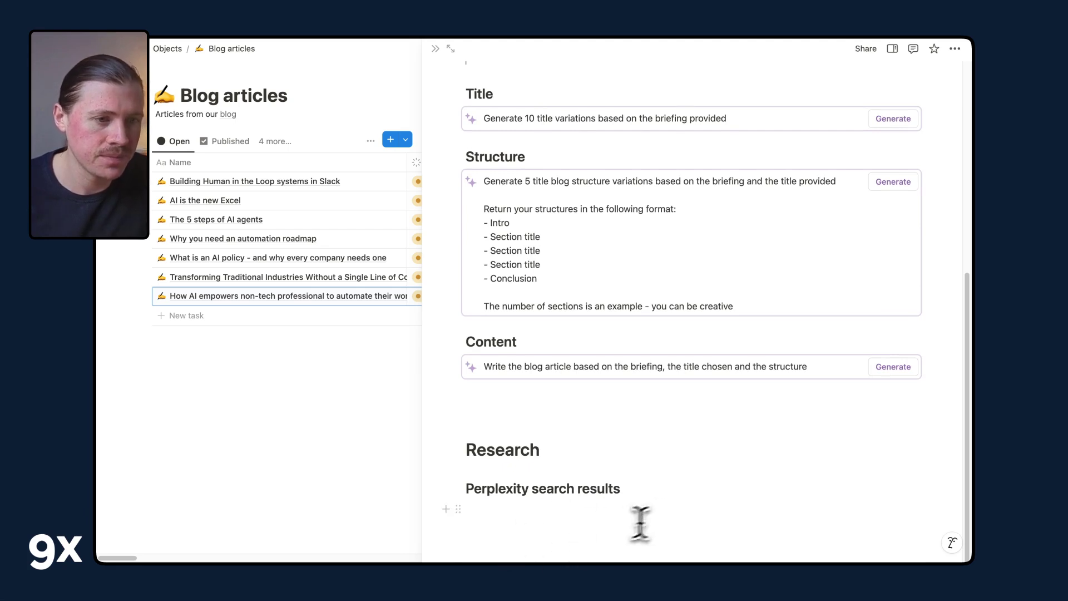
scroll(668, 515, "up", 1)
scroll(674, 510, "down", 10)
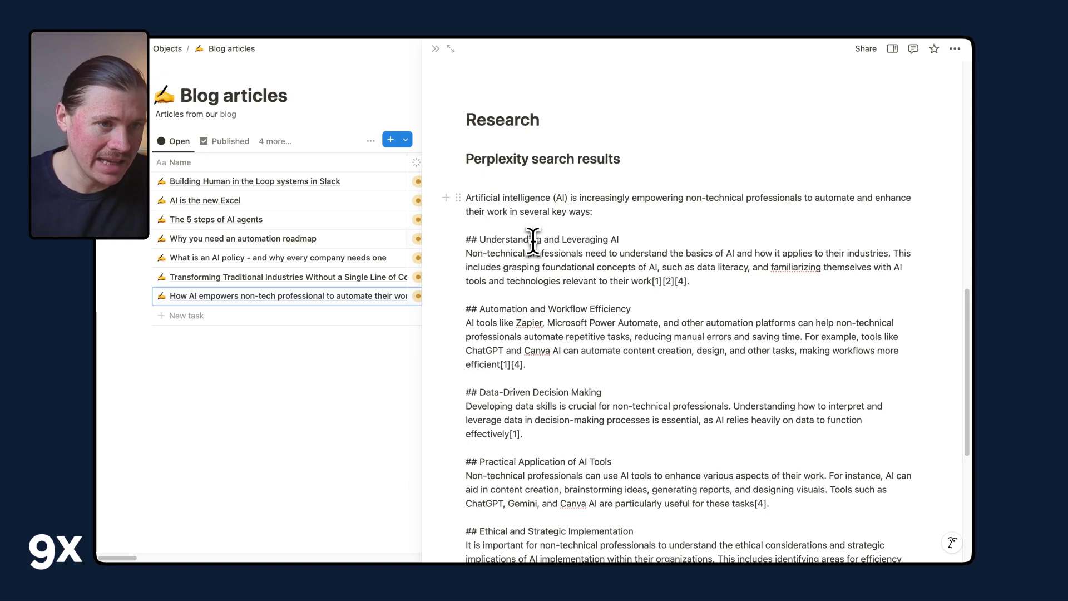
- Read through the generated Perplexity research text and the Citations list
left_click(532, 239)
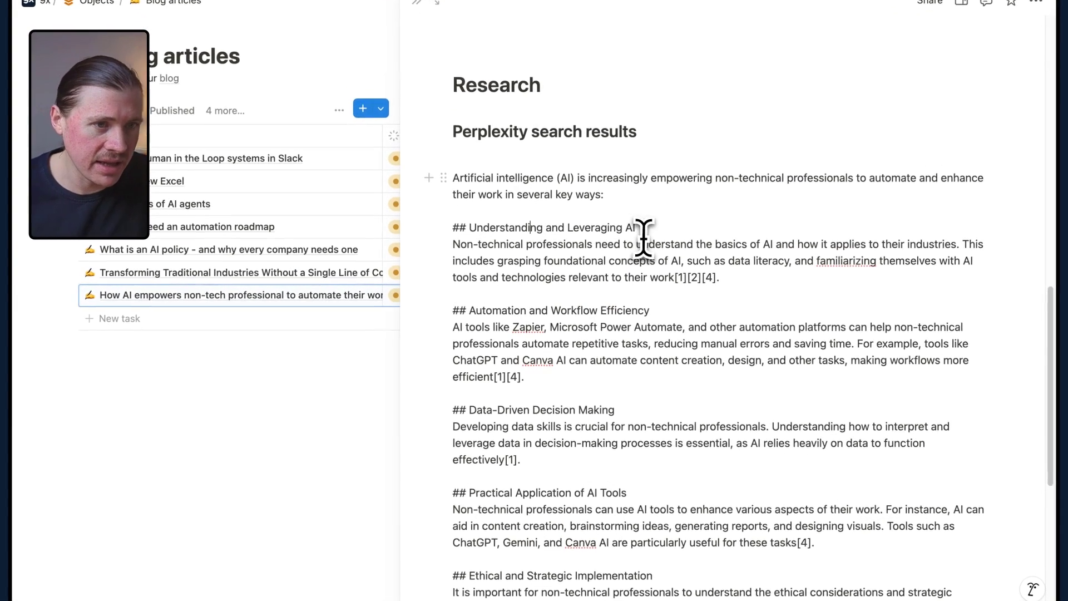
scroll(640, 310, "down", 3)
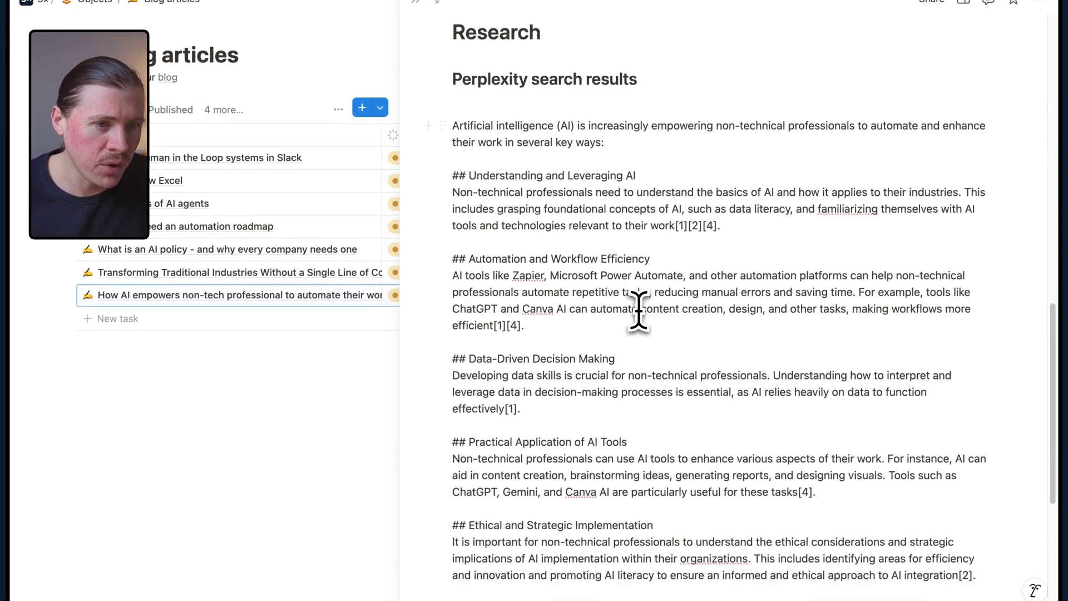
scroll(549, 240, "down", 5)
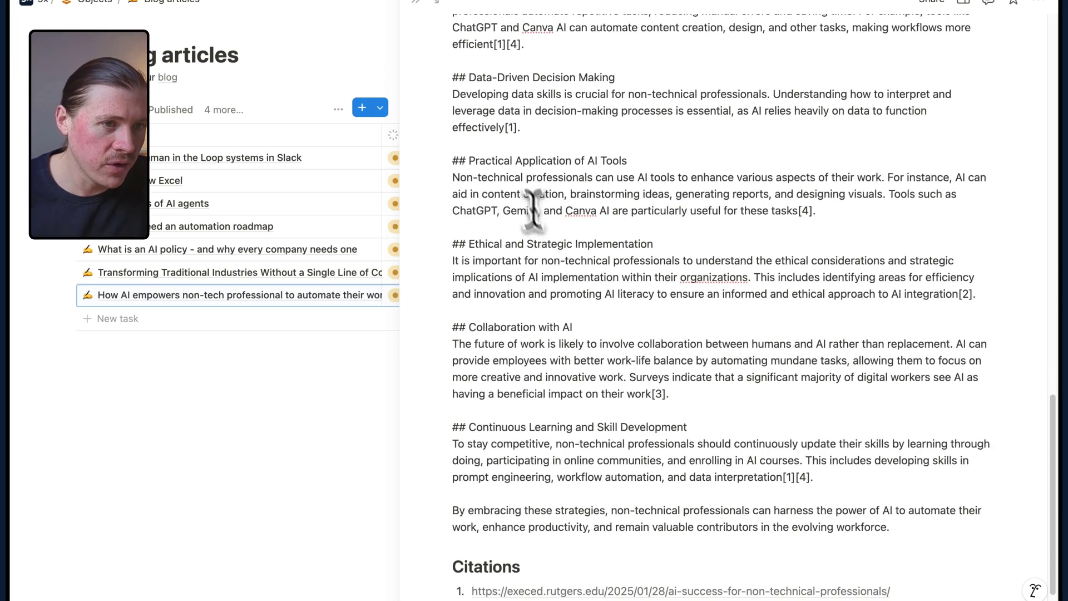
scroll(519, 195, "down", 1)
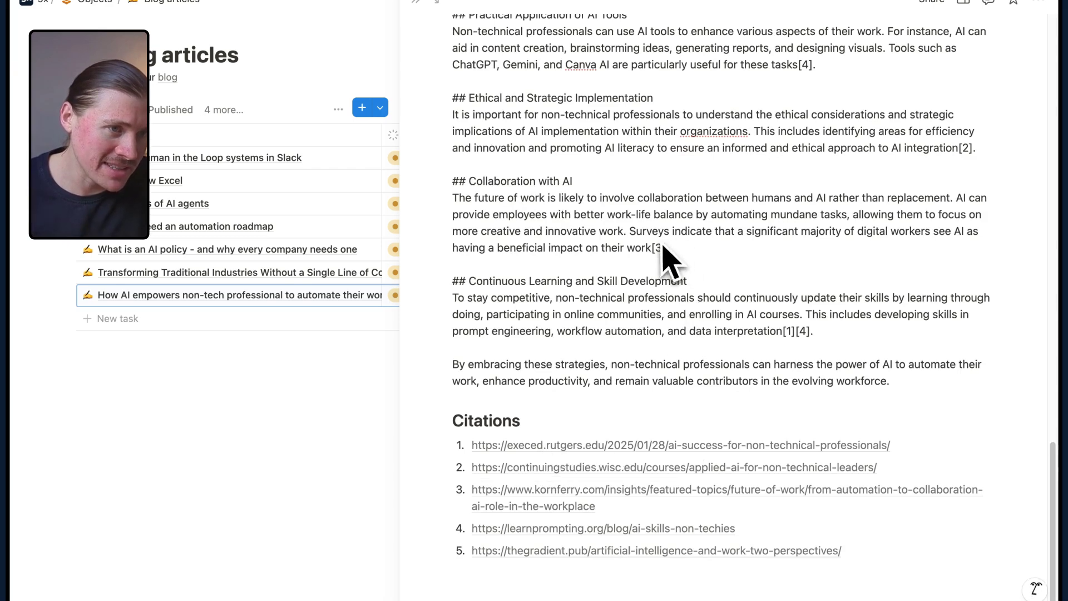
scroll(577, 179, "up", 6)
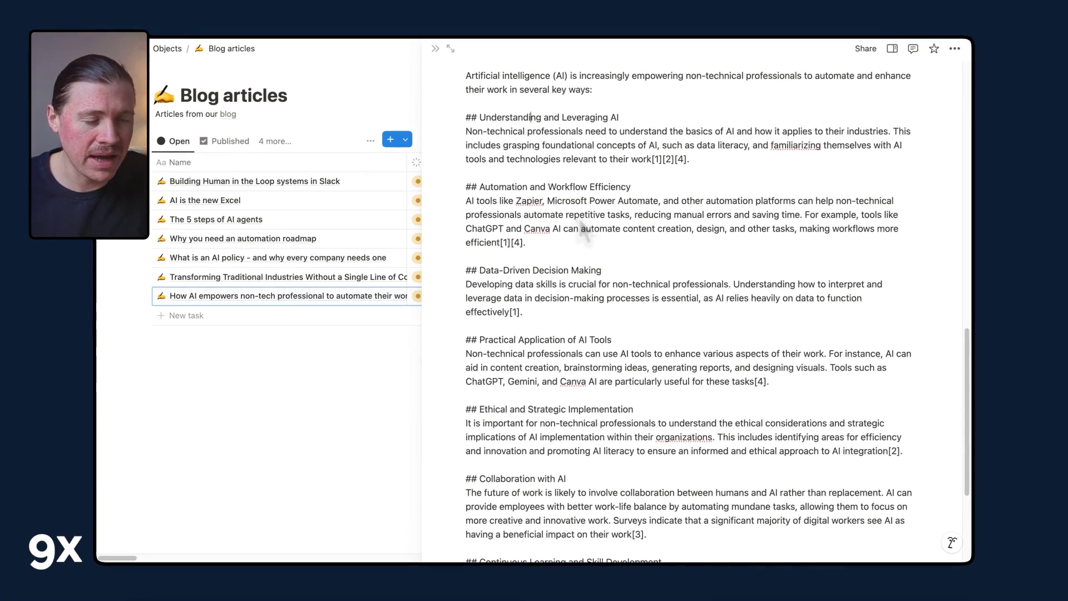
scroll(580, 217, "down", 4)
scroll(581, 231, "down", 2)
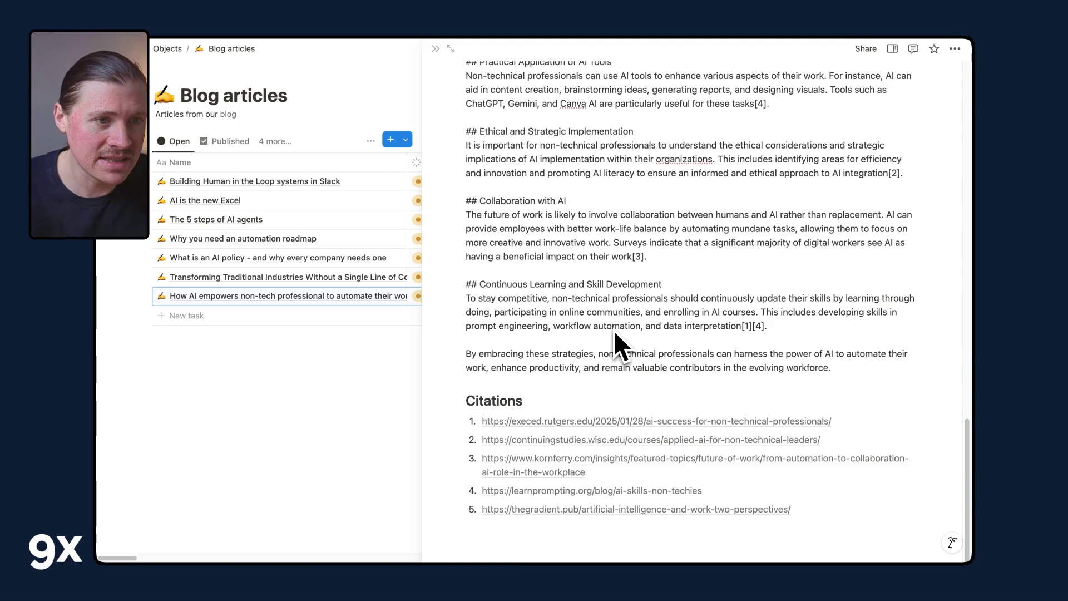
scroll(615, 340, "up", 5)
scroll(614, 333, "up", 1)
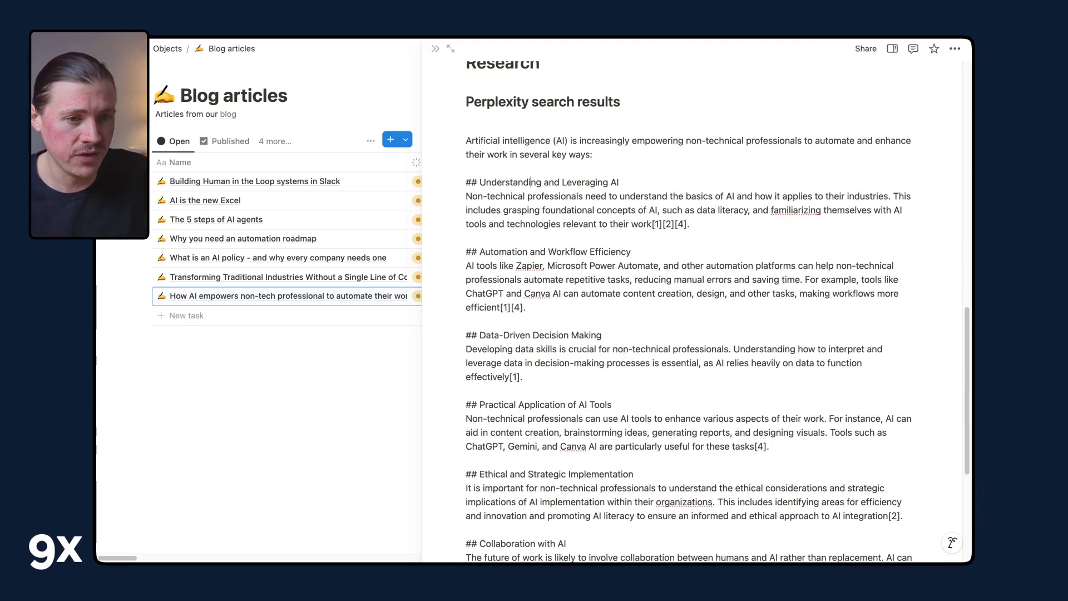
scroll(531, 182, "down", 6)
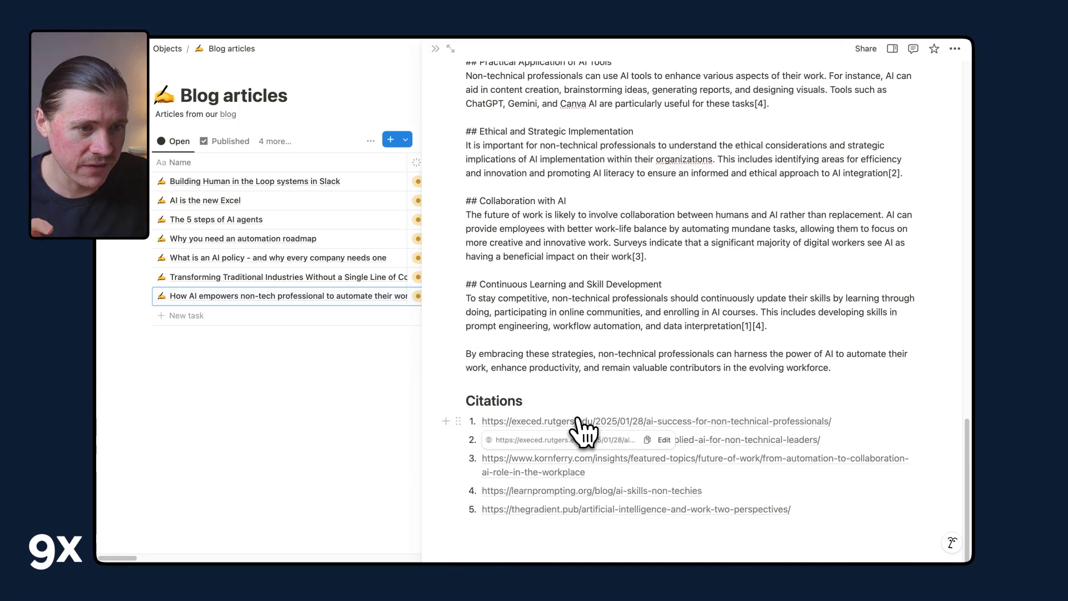
- Open the first cited Rutgers source article and scroll through it
left_click(577, 422)
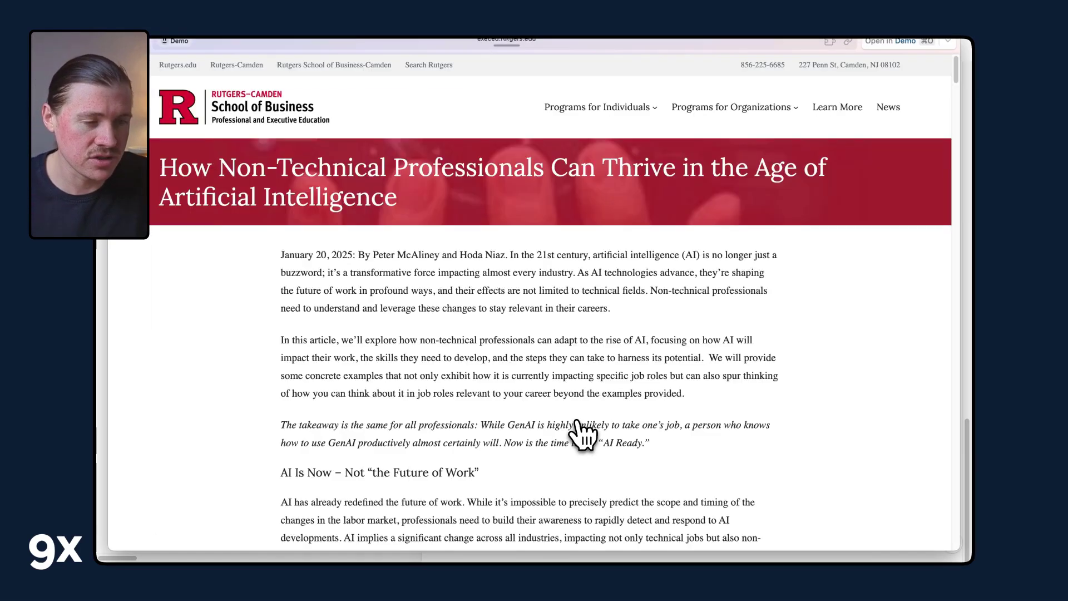
scroll(607, 362, "down", 3)
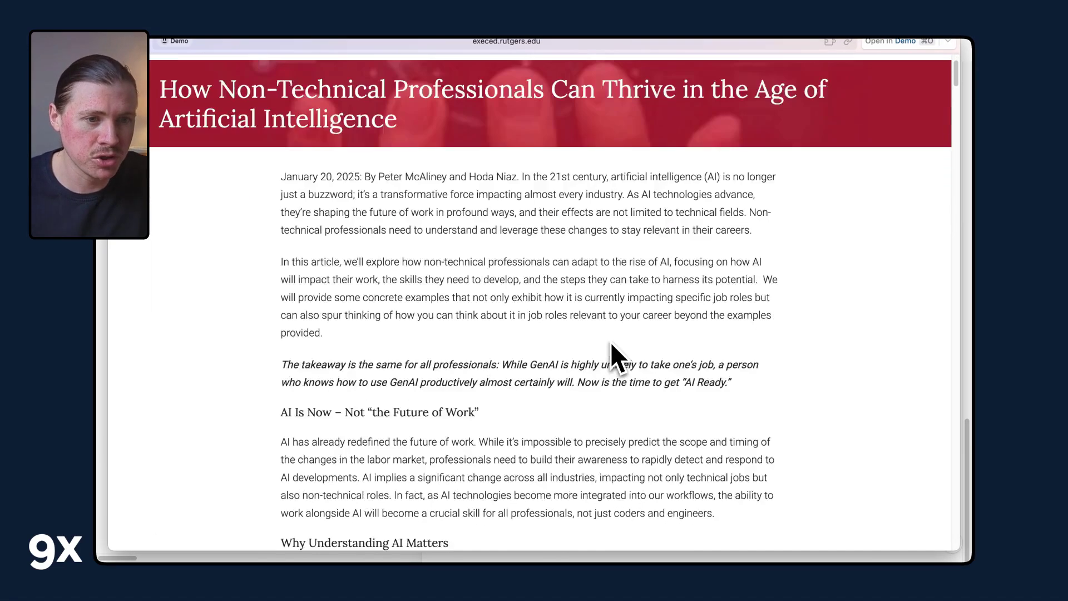
left_click_drag(714, 322, 281, 311)
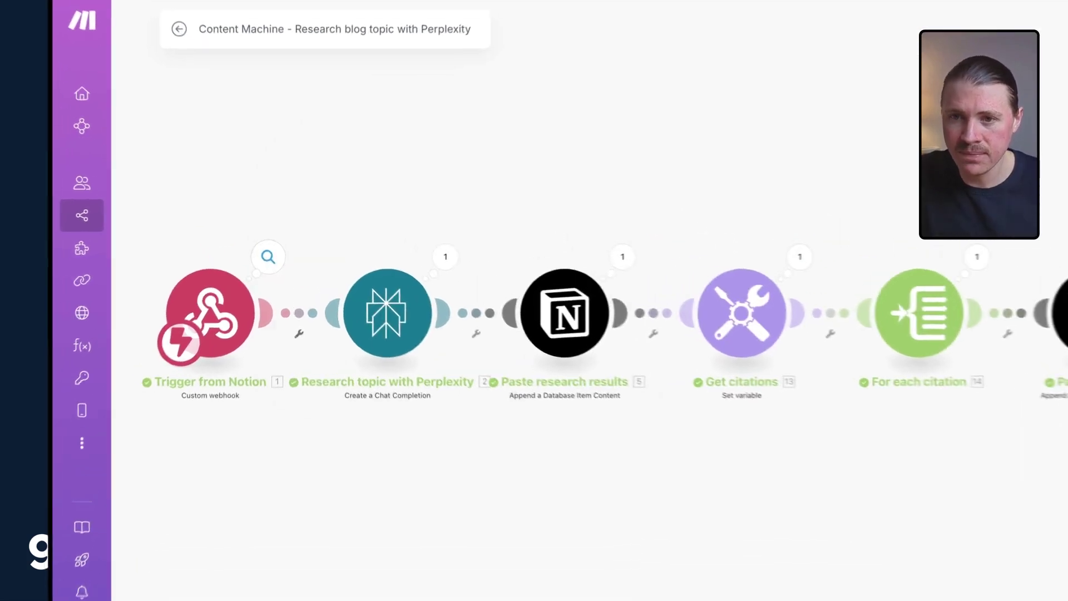
- Show the Trigger from Notion webhook's output and expand the page data bundle
left_click(273, 251)
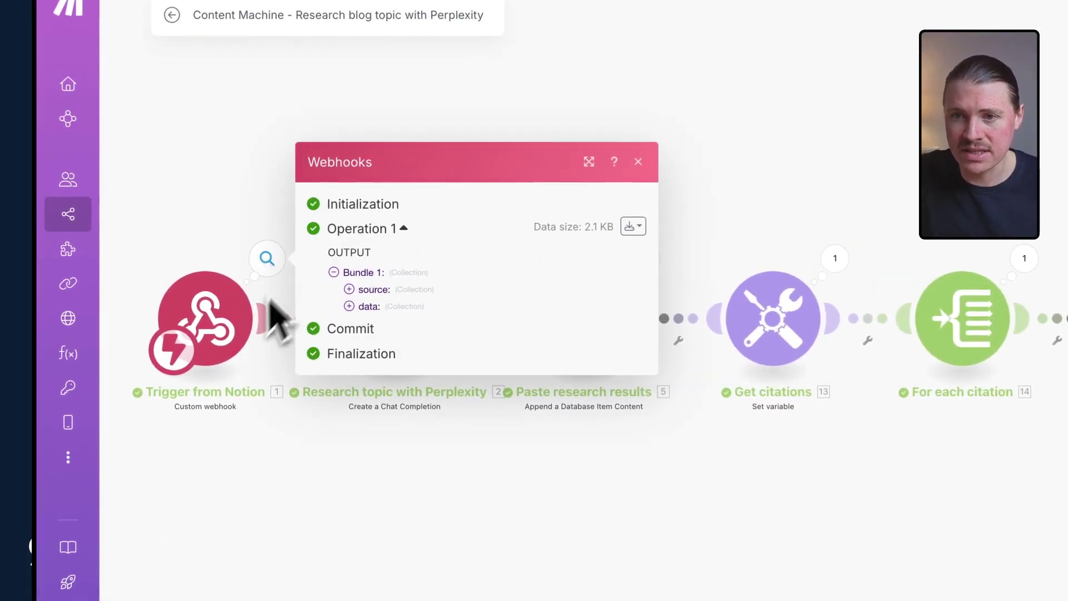
left_click(383, 312)
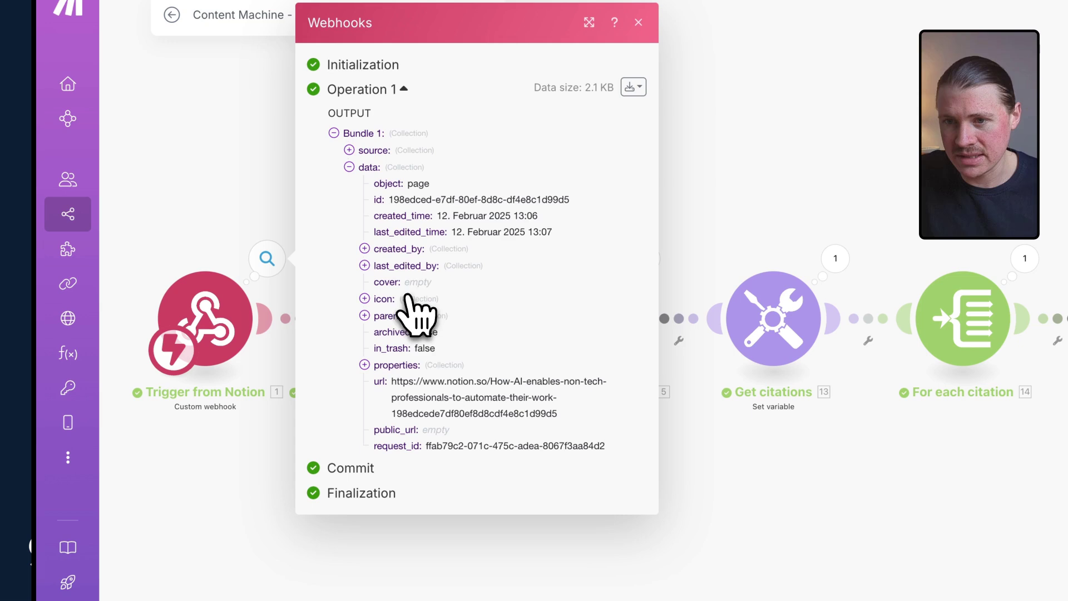
- Select the page id and expand properties down to Name's first title entry
left_click_drag(393, 199, 578, 207)
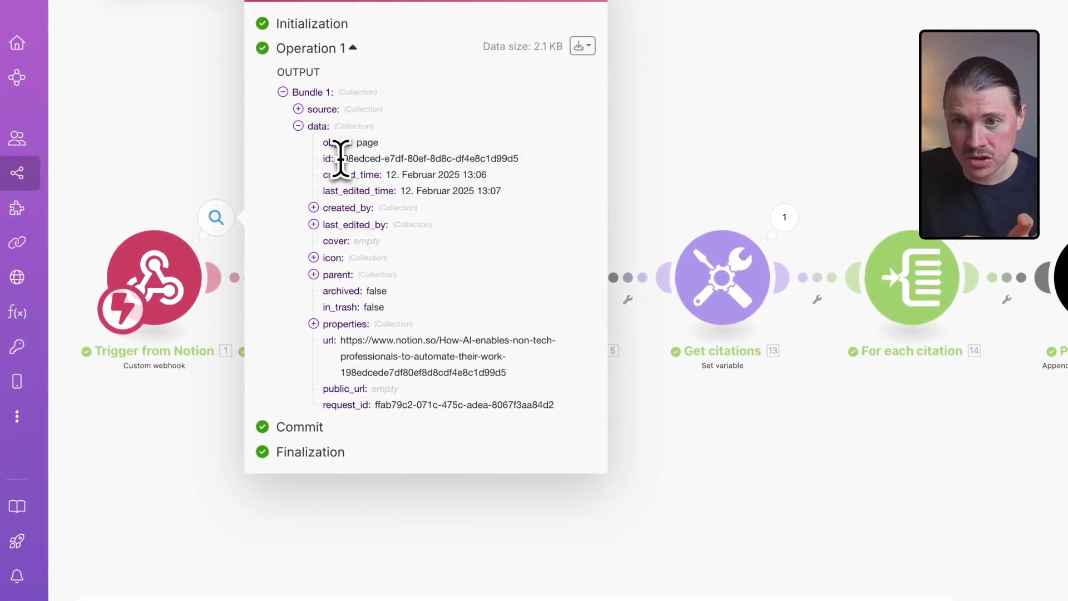
left_click_drag(339, 159, 516, 161)
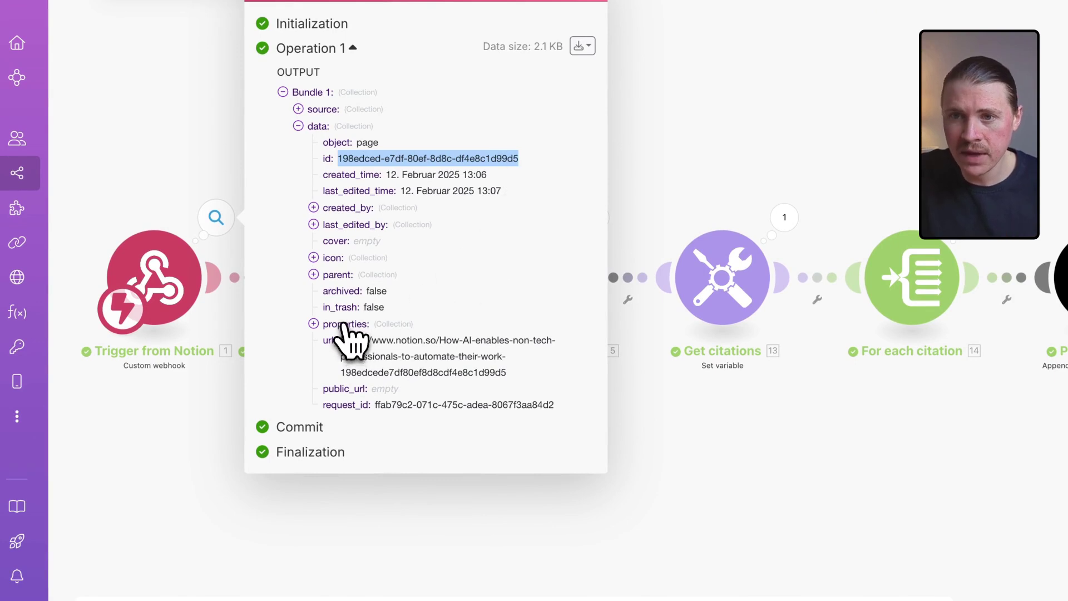
left_click(314, 324)
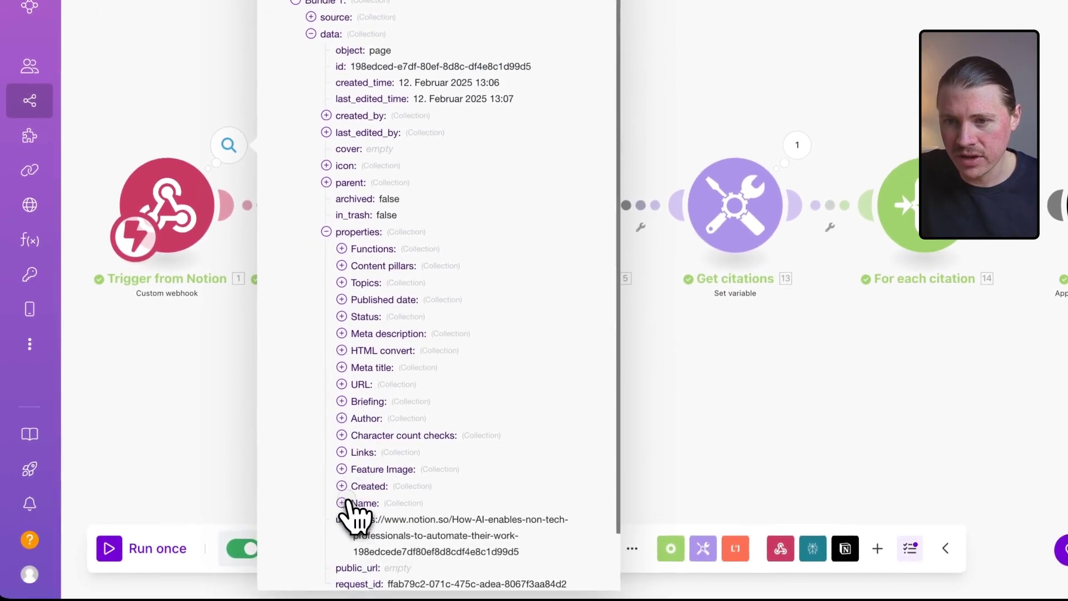
left_click(346, 576)
left_click(384, 439)
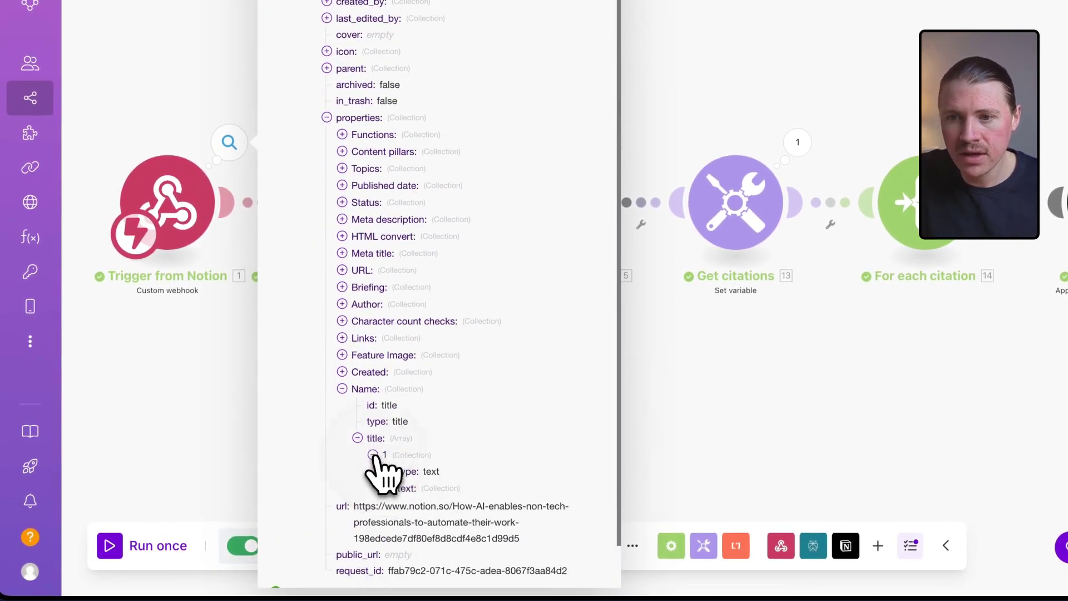
left_click(383, 456)
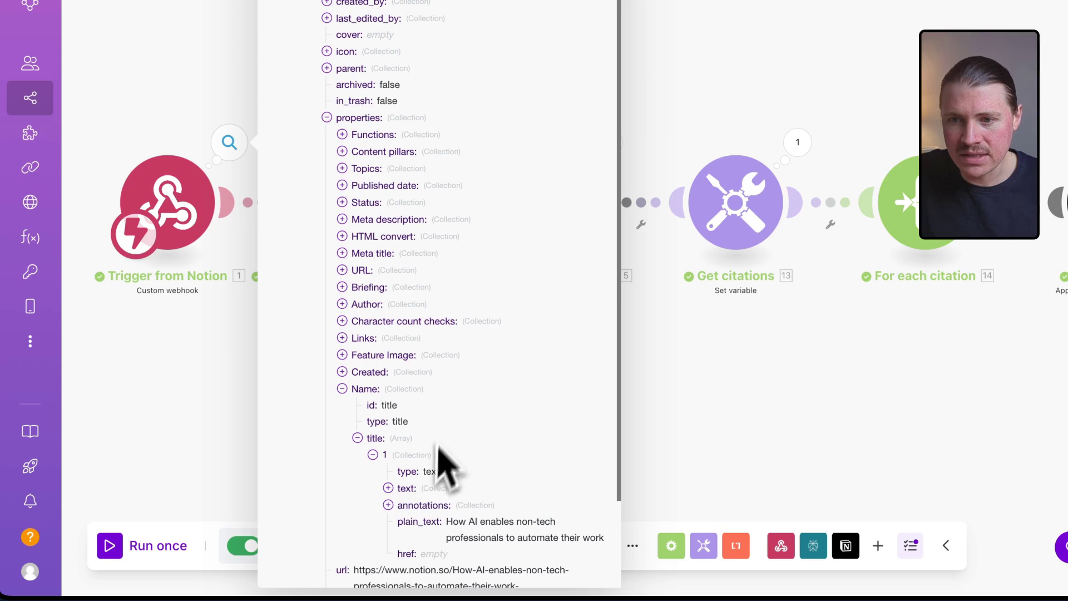
- Reveal and select the article title text, then close the trigger output
left_click(388, 488)
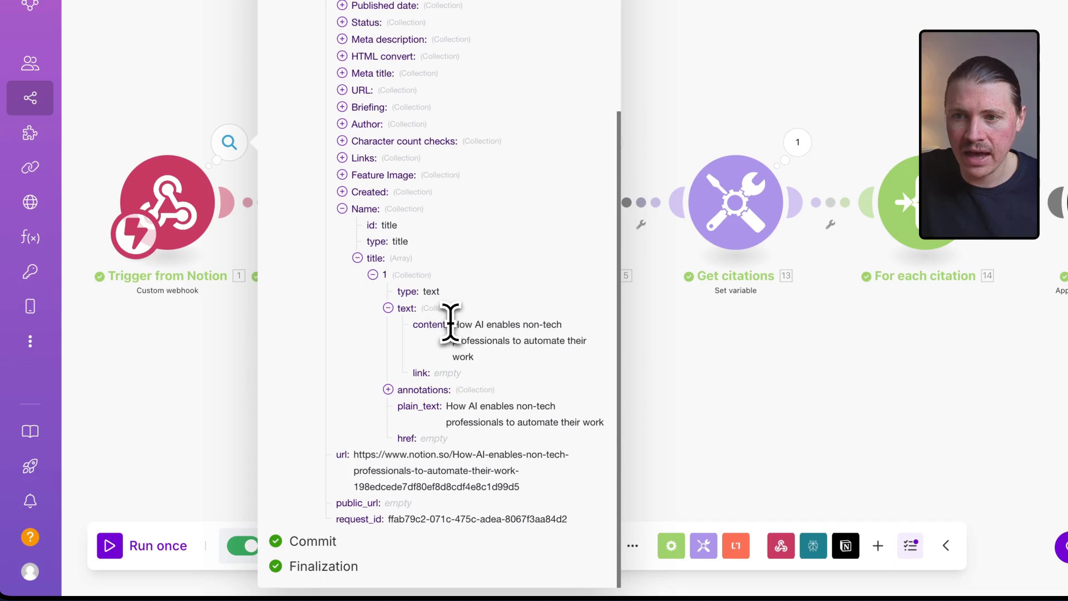
left_click_drag(453, 325, 552, 359)
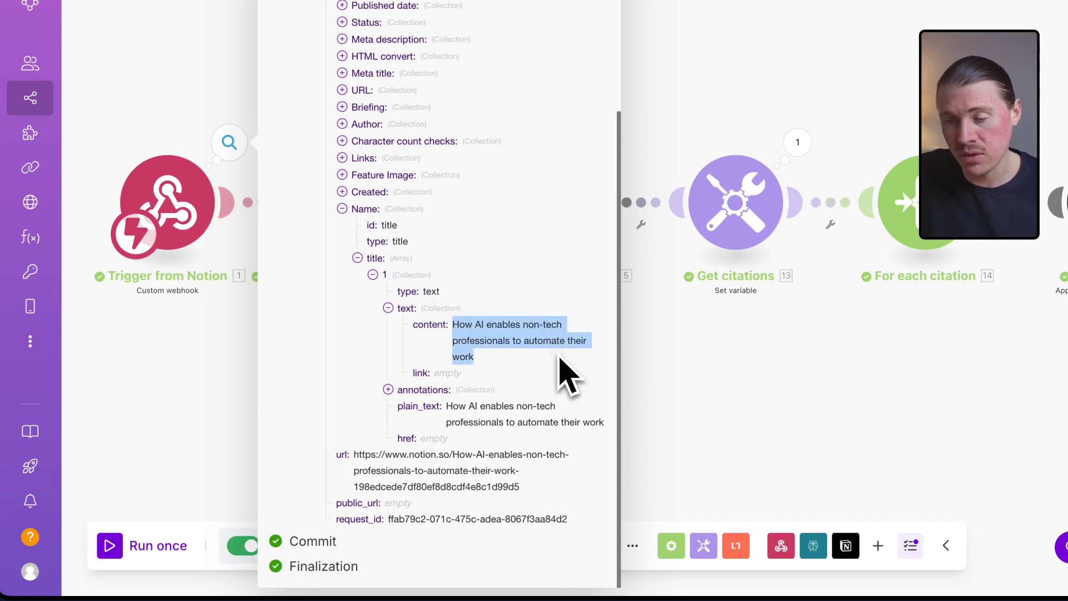
left_click(559, 359)
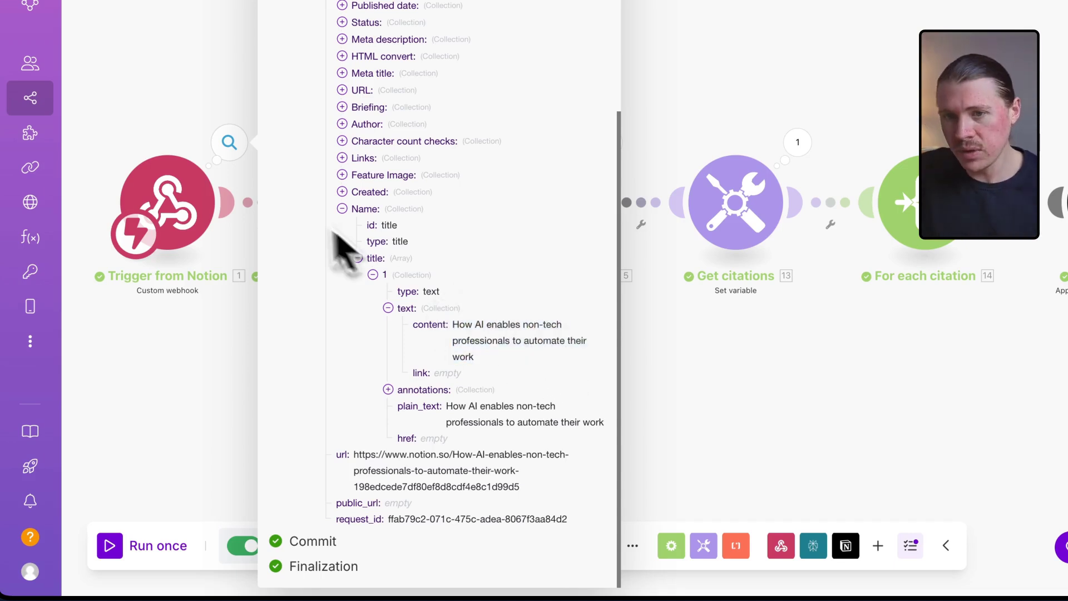
left_click(183, 128)
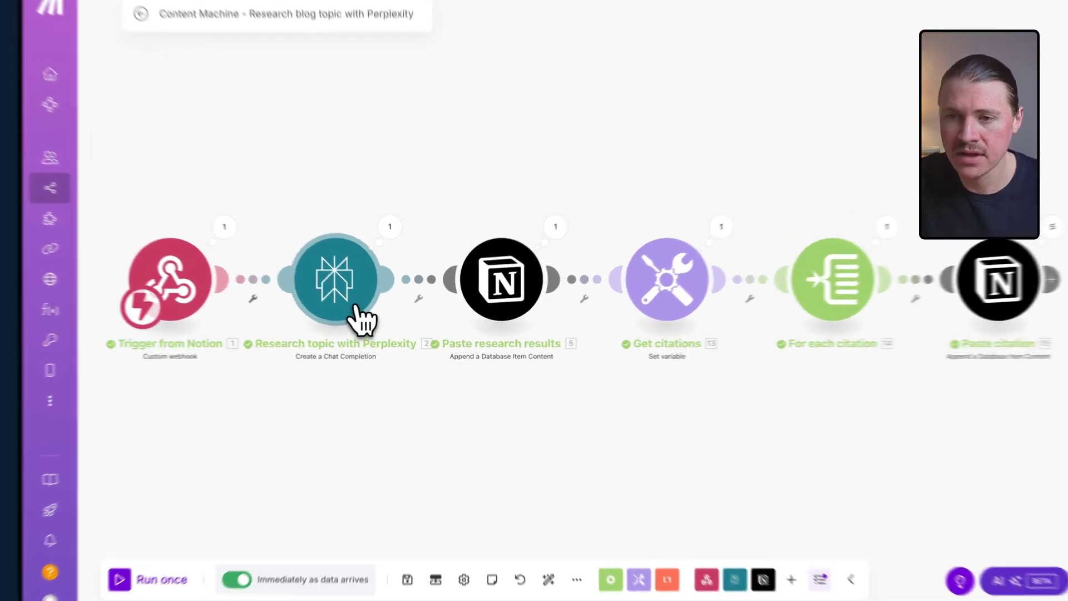
- Open the Perplexity research module and select its system prompt in Item 1 Content
left_click(380, 312)
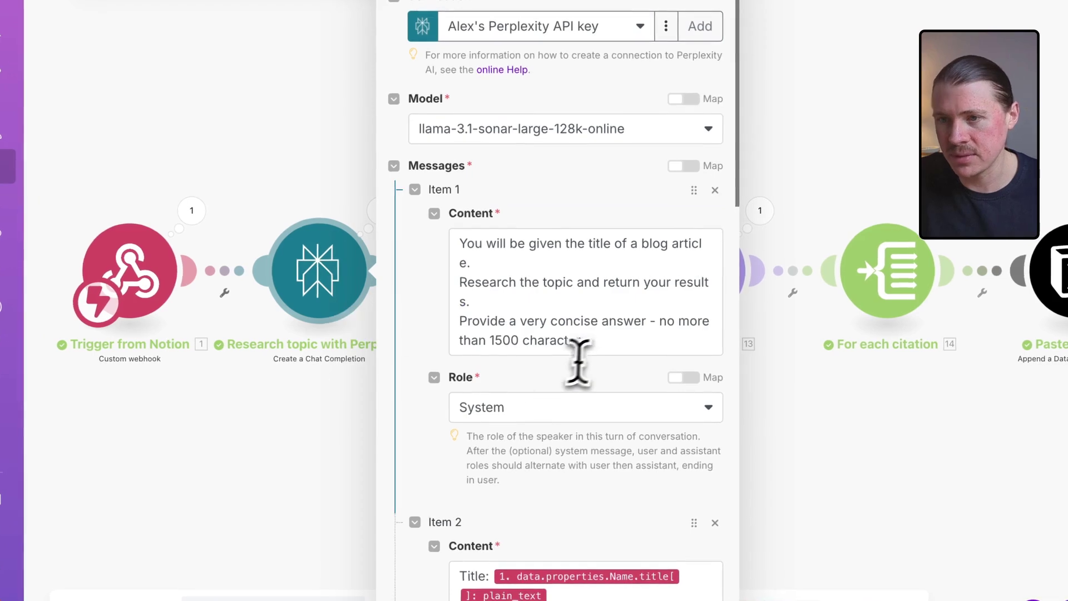
left_click(594, 342)
left_click_drag(593, 341, 451, 233)
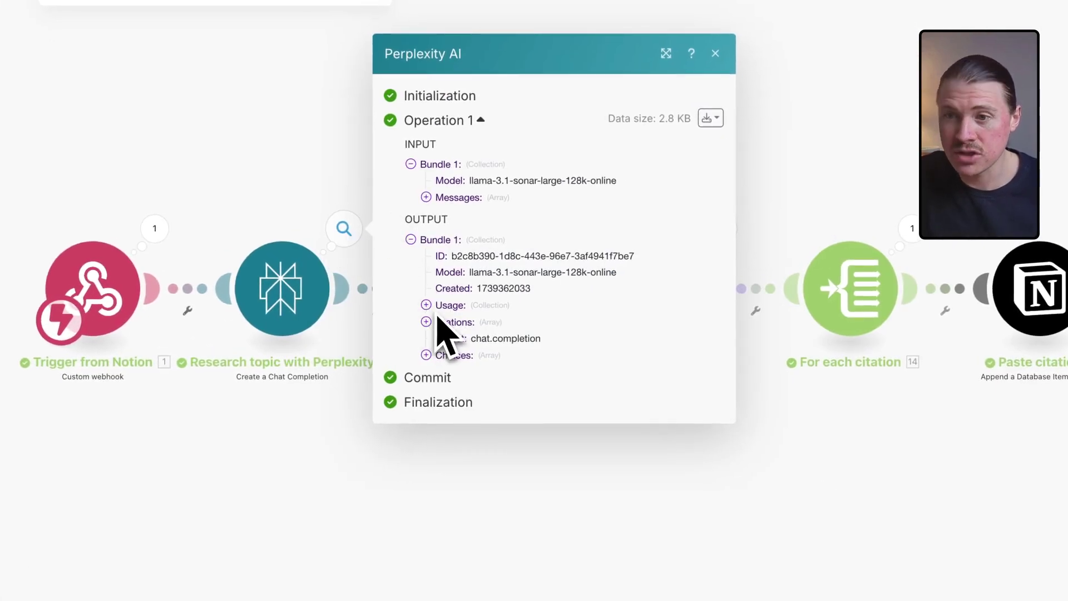
- Expand Choices > 1 > Message > Content and read Perplexity's research answer
left_click(445, 356)
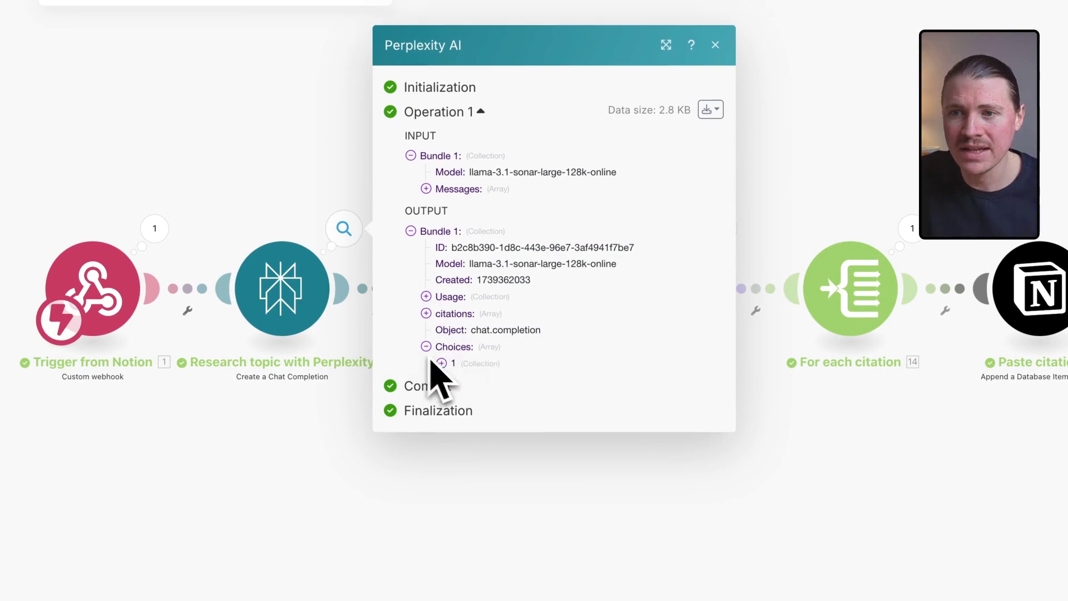
left_click(460, 364)
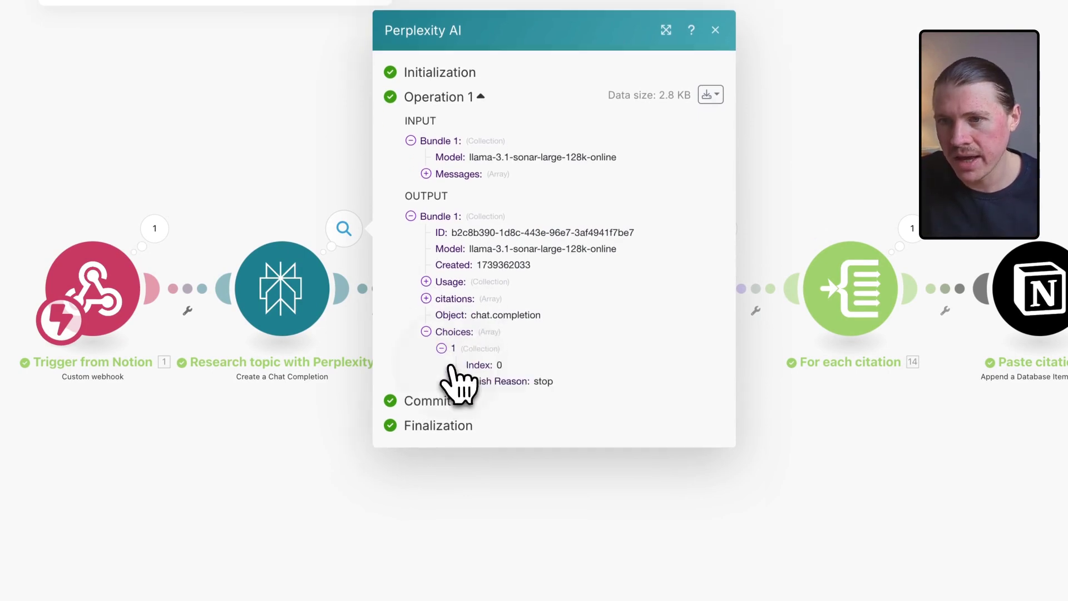
left_click(457, 380)
left_click(472, 395)
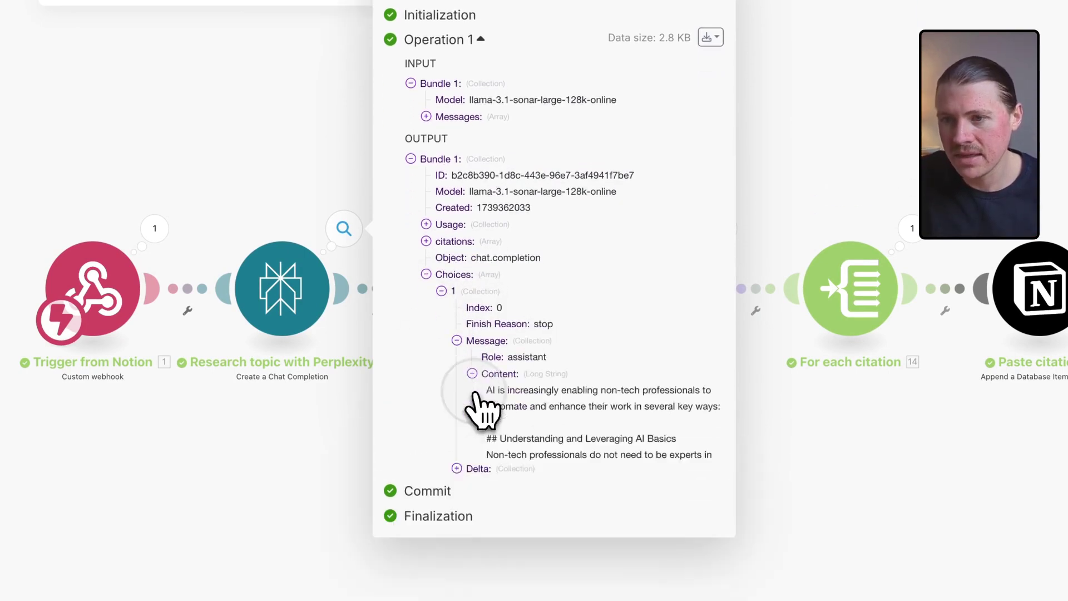
scroll(574, 383, "down", 4)
left_click_drag(487, 196, 573, 384)
scroll(573, 384, "down", 4)
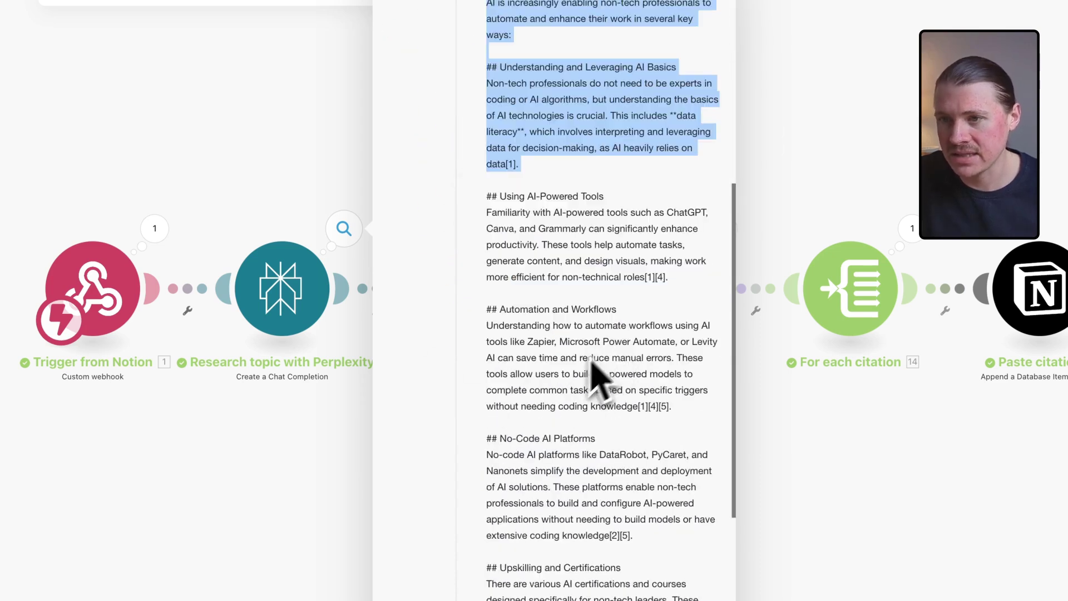
left_click(645, 274)
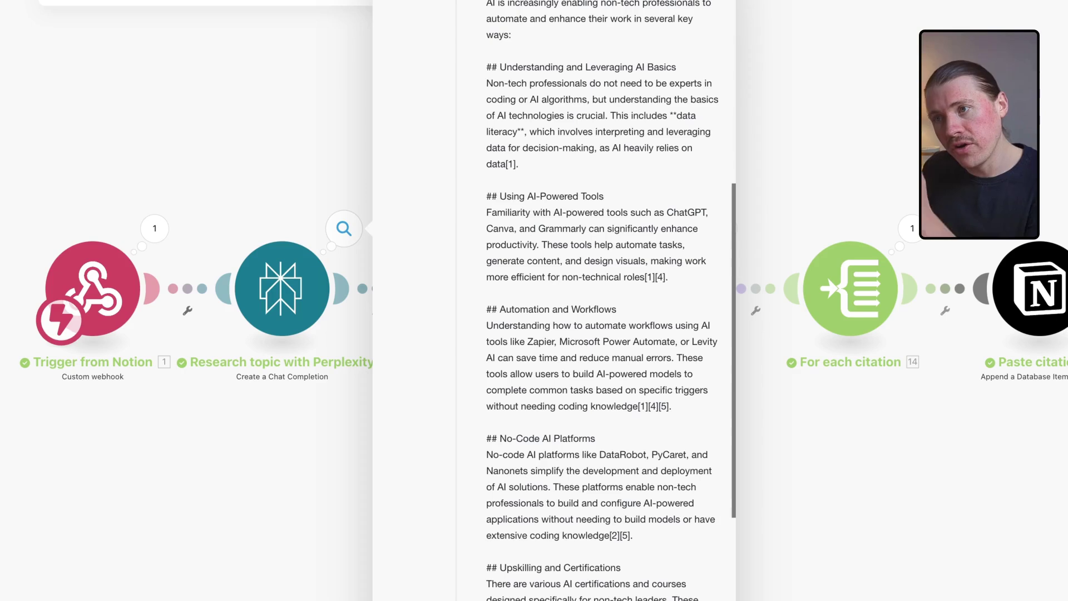
scroll(691, 446, "up", 7)
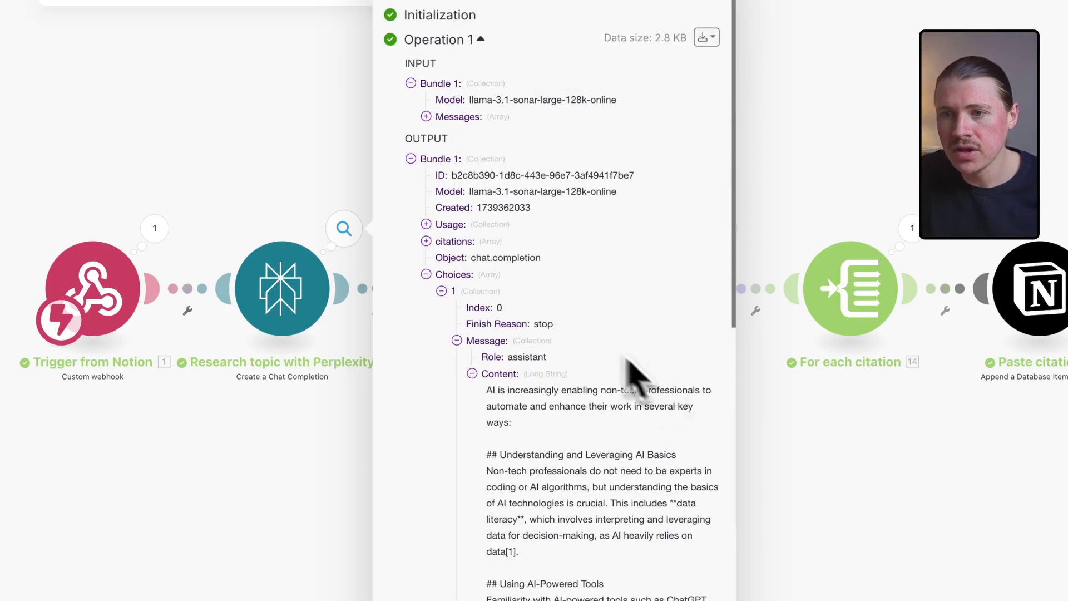
- Expand the five citation URLs, select the first, and close the Perplexity output
left_click(426, 242)
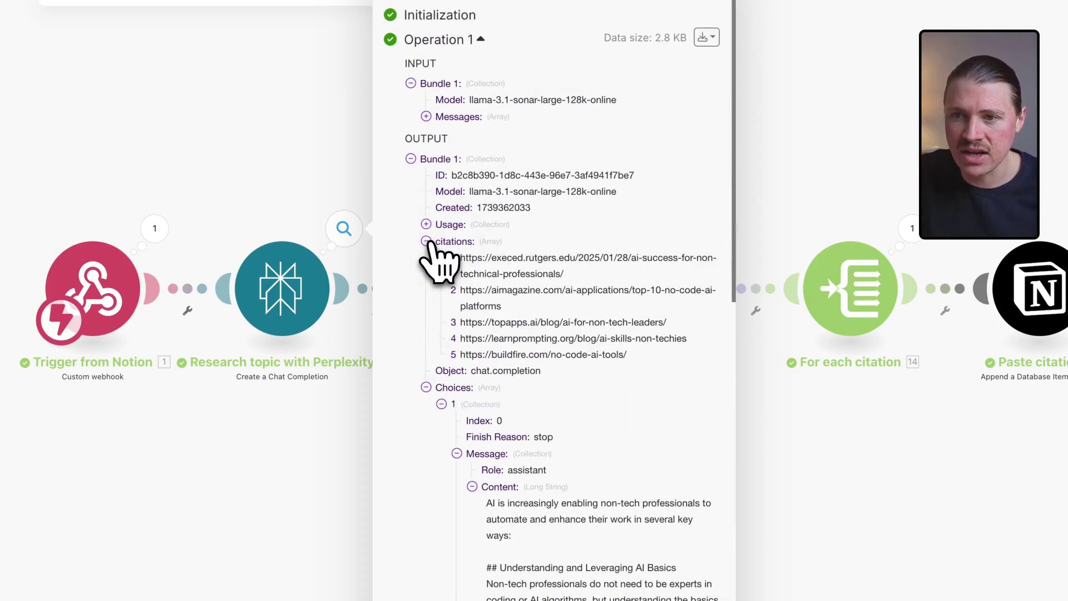
left_click_drag(579, 282, 480, 257)
left_click(484, 291)
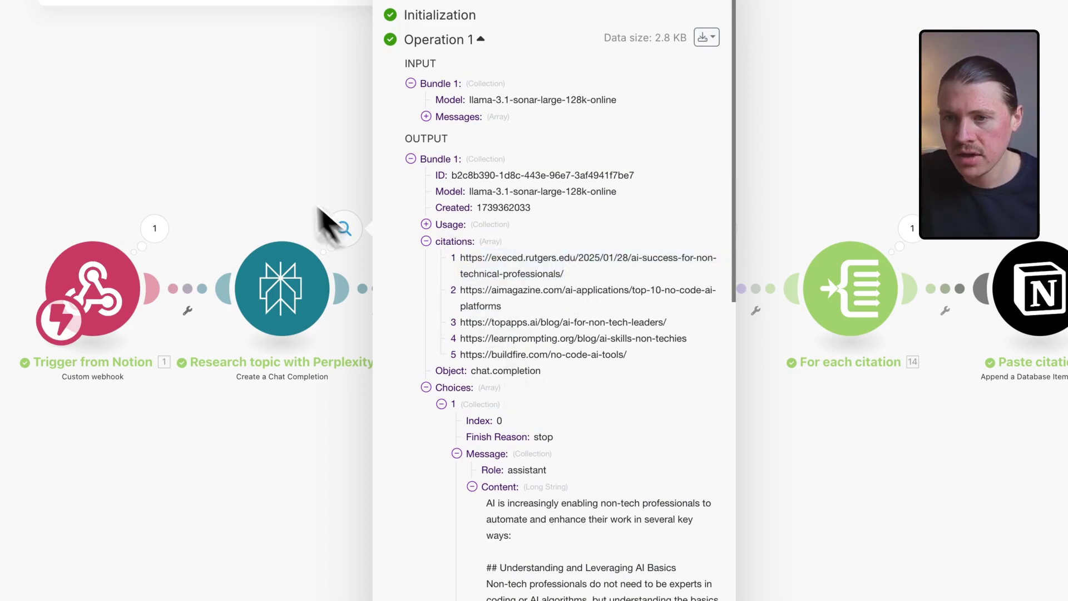
left_click(328, 222)
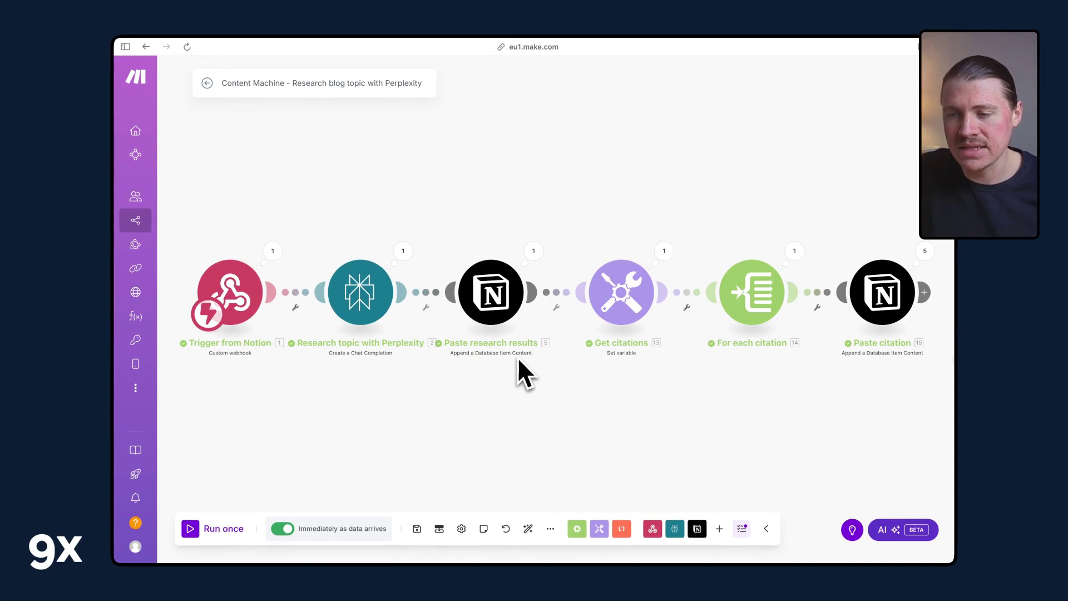
left_click(504, 311)
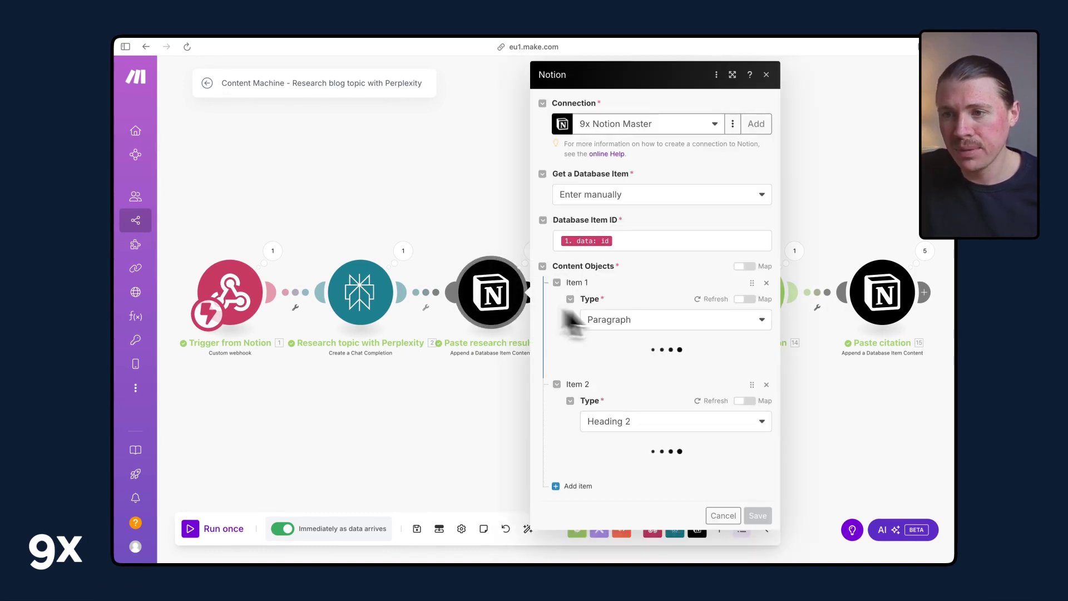
scroll(690, 370, "down", 2)
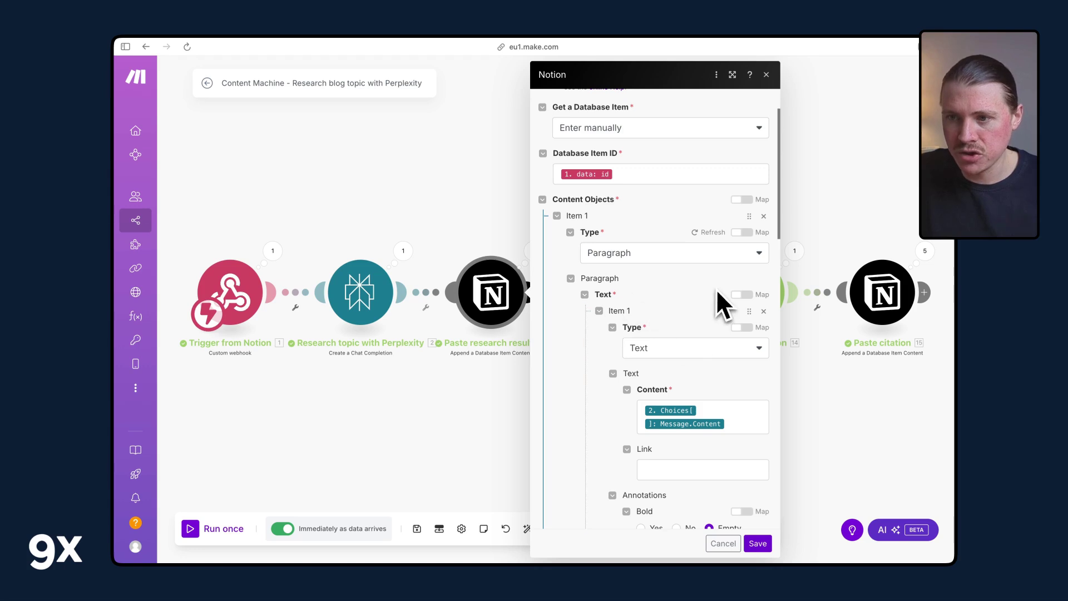
scroll(713, 308, "down", 10)
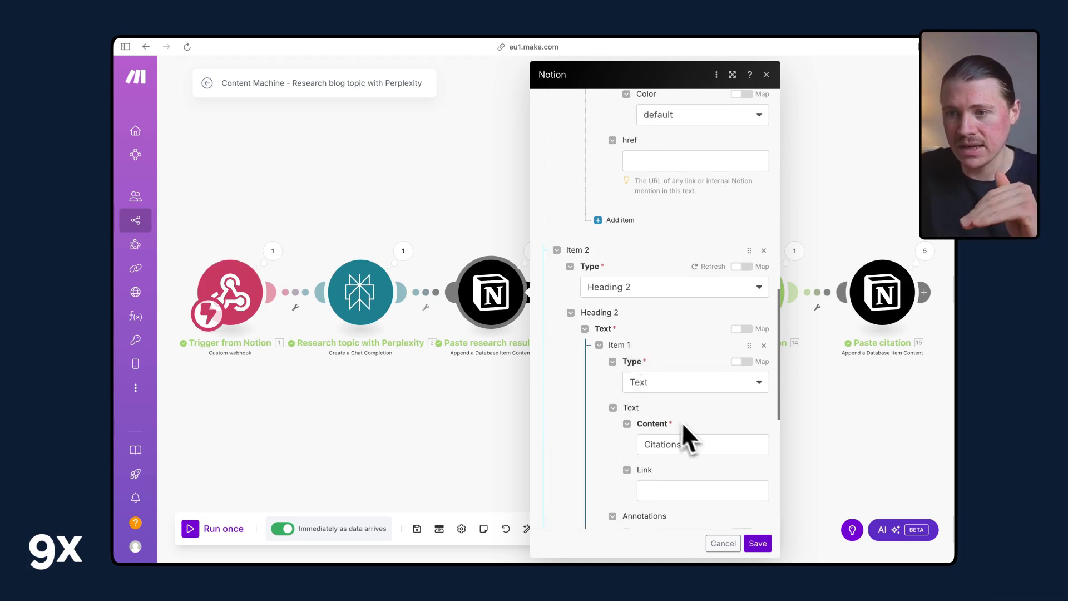
left_click(527, 460)
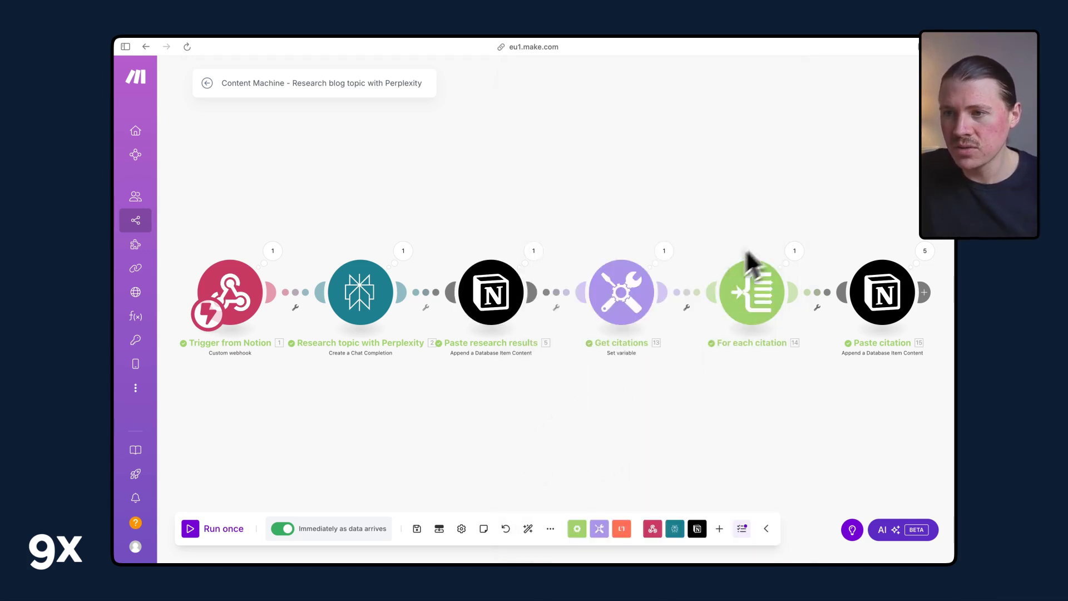
left_click(794, 251)
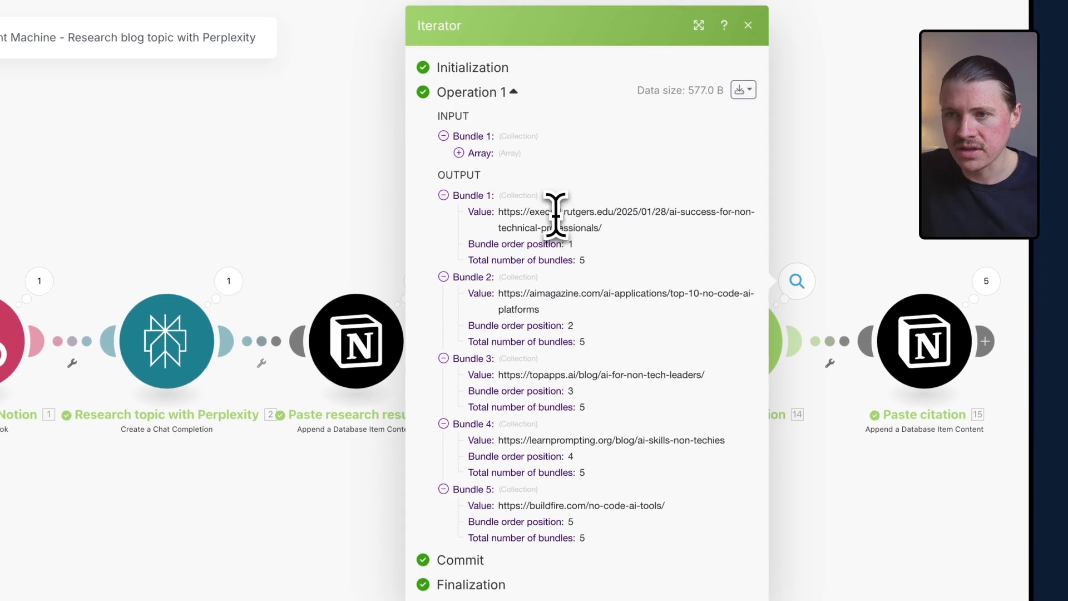
left_click(524, 214)
left_click(480, 153)
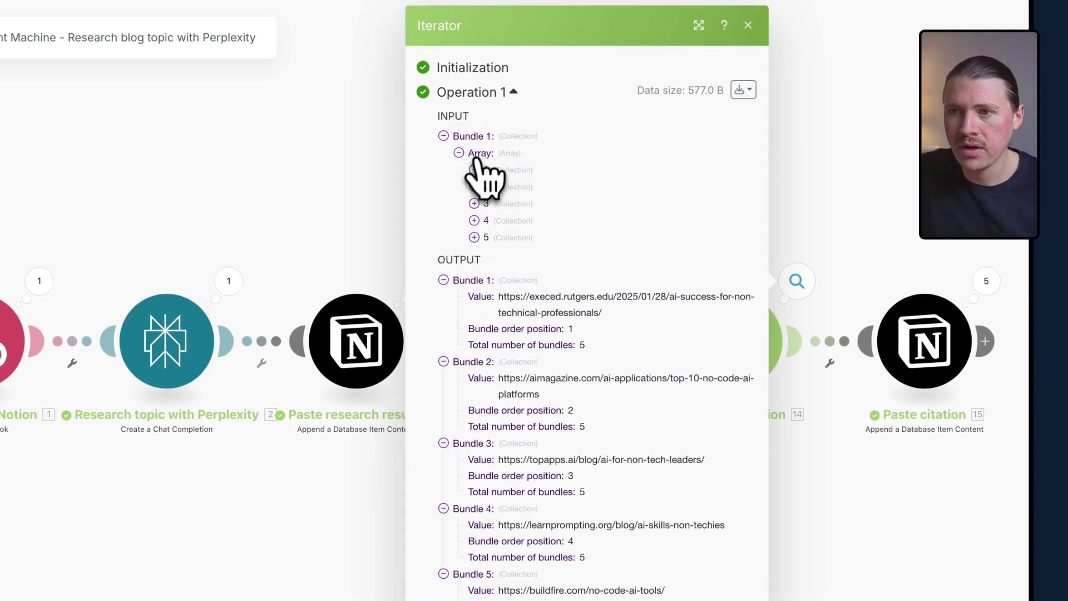
left_click(484, 169)
left_click(474, 218)
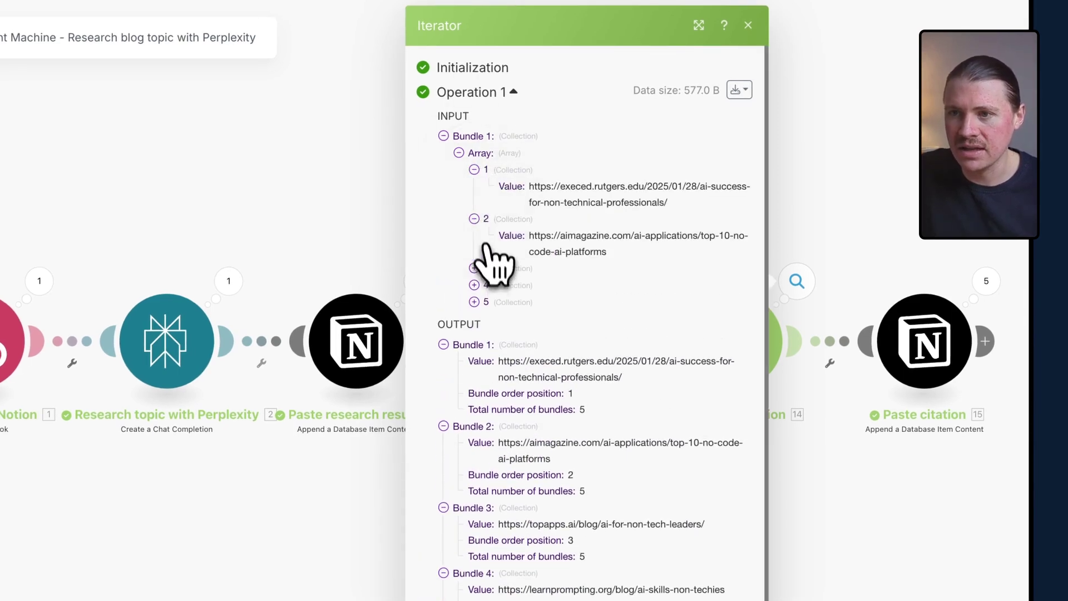
left_click(474, 268)
left_click(474, 301)
left_click(477, 351)
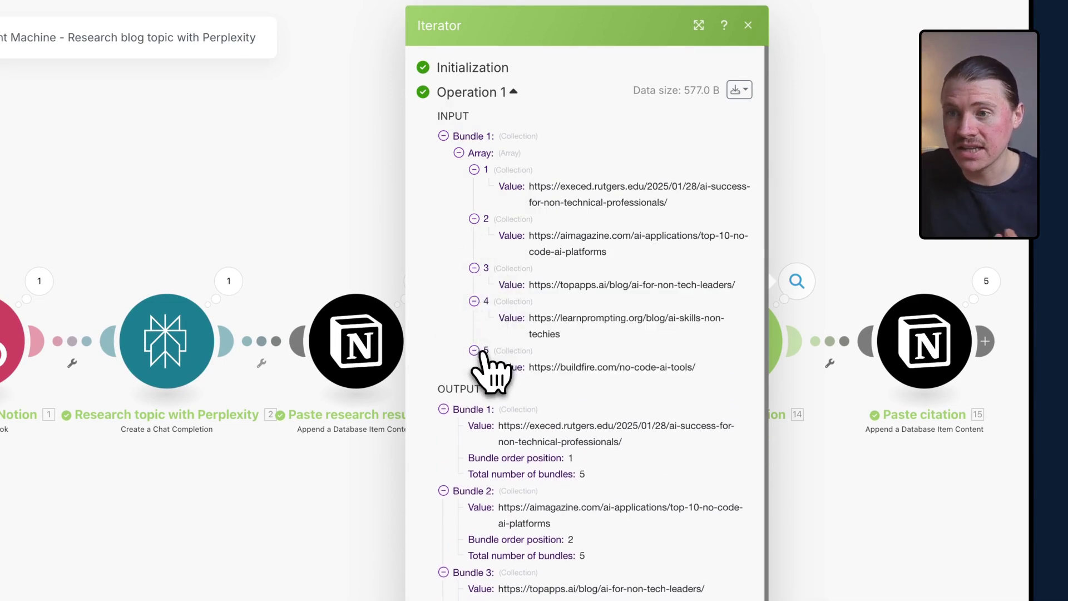
left_click(835, 501)
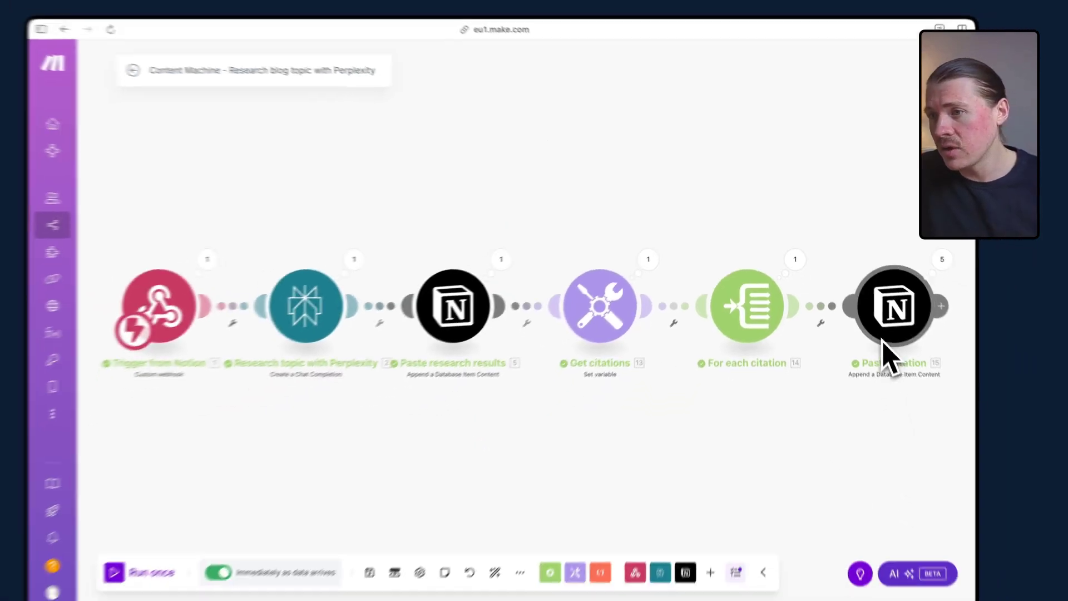